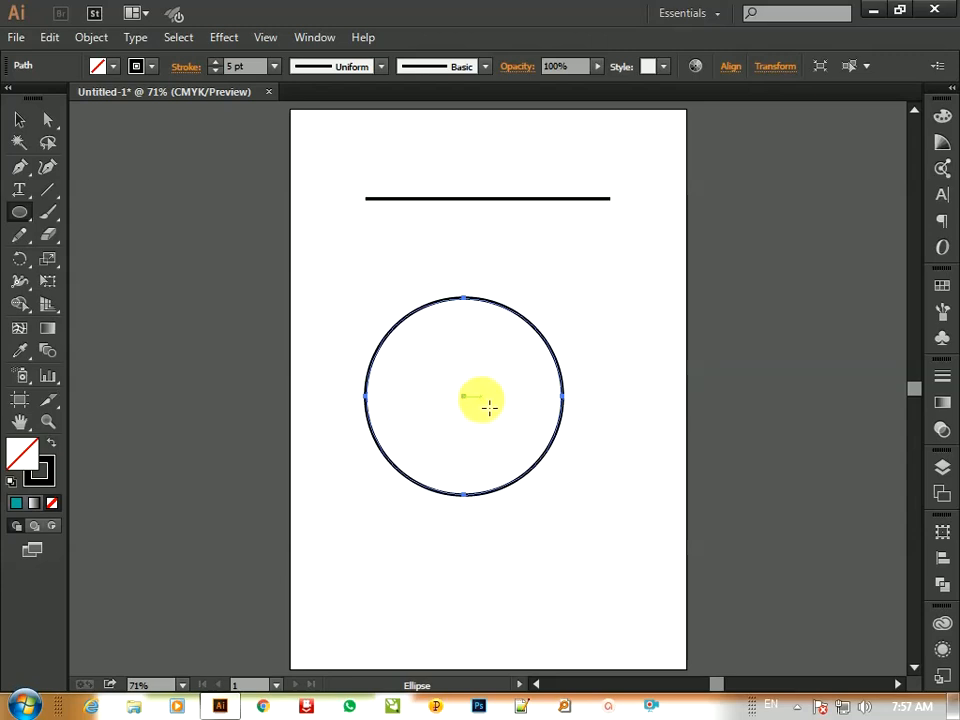
# Fill the circle with the teal swatch and move it up so it sits centred below the horizontal line.
pyautogui.press('v')
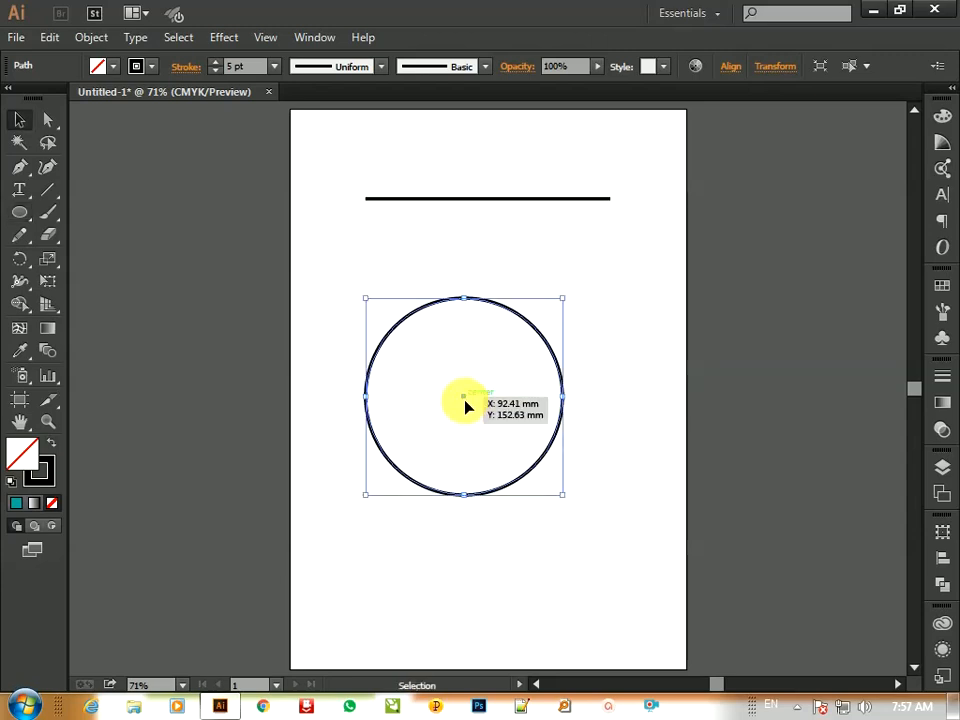
pyautogui.click(114, 67)
pyautogui.click(122, 111)
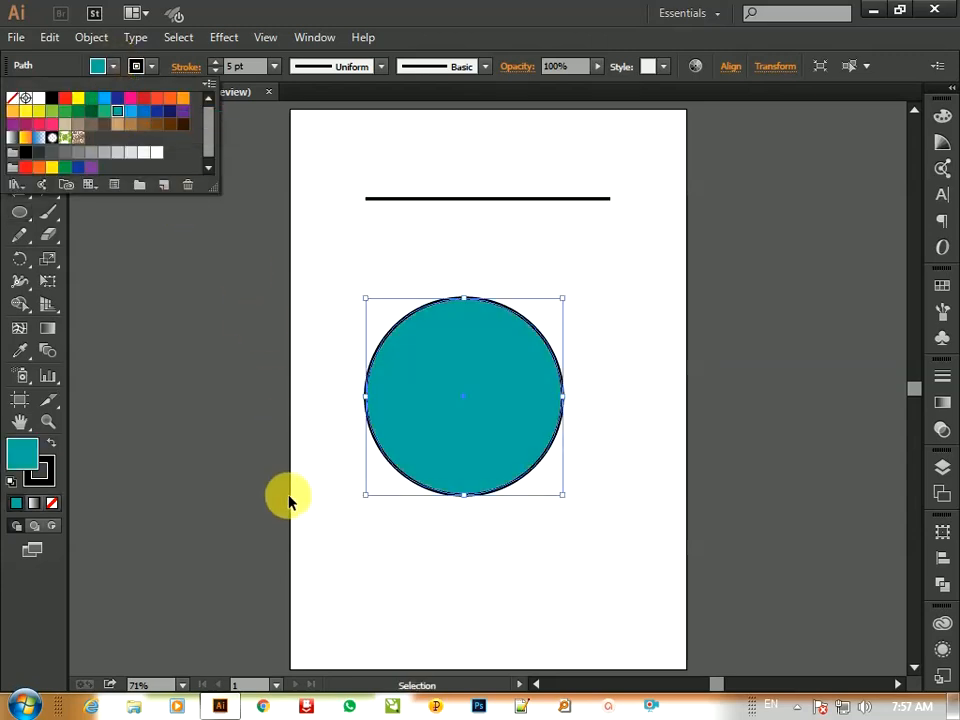
pyautogui.click(462, 440)
pyautogui.moveTo(462, 440); pyautogui.dragTo(485, 394)
pyautogui.click(486, 537)
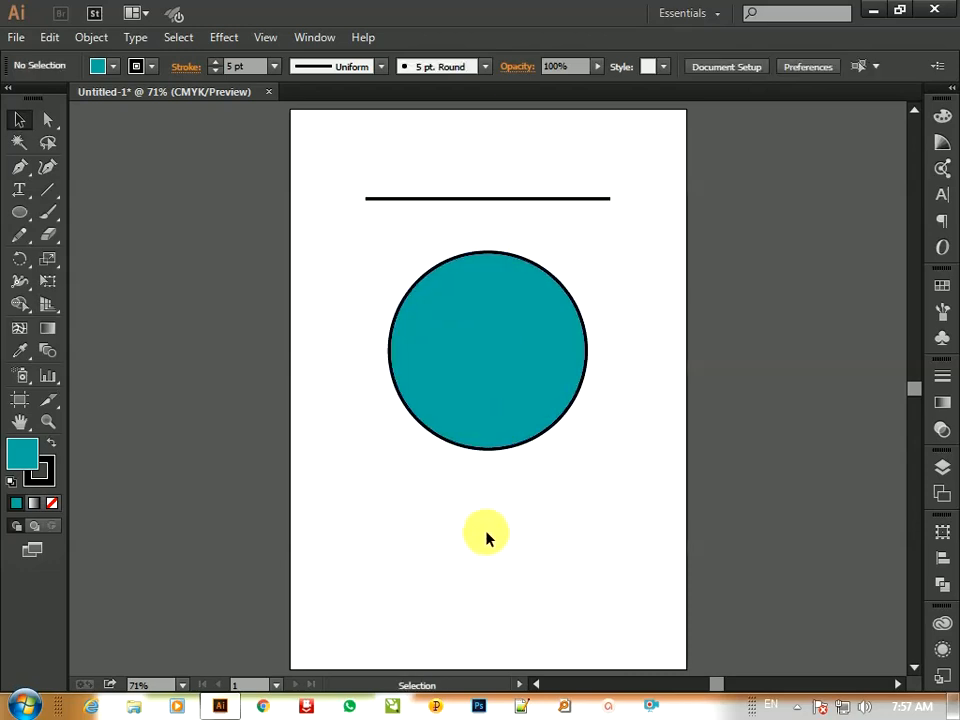
# Draw a teal-filled rectangle with the 5 pt black stroke below the circle, near the page's lower edge.
pyautogui.moveTo(19, 214); pyautogui.dragTo(62, 213)
pyautogui.moveTo(388, 528); pyautogui.dragTo(582, 655)
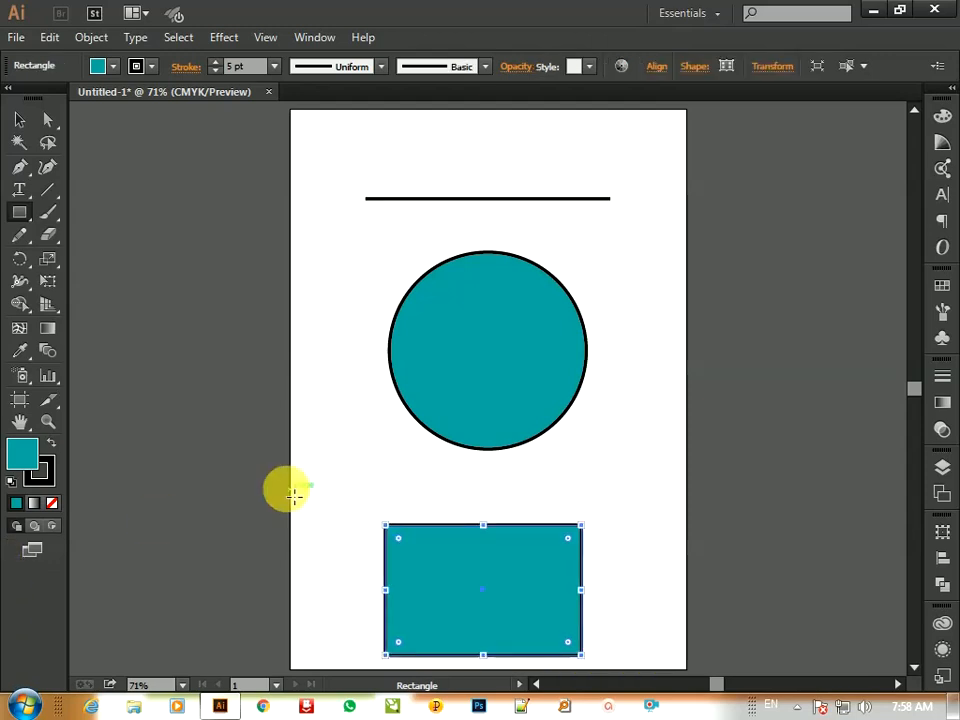
pyautogui.press('v')
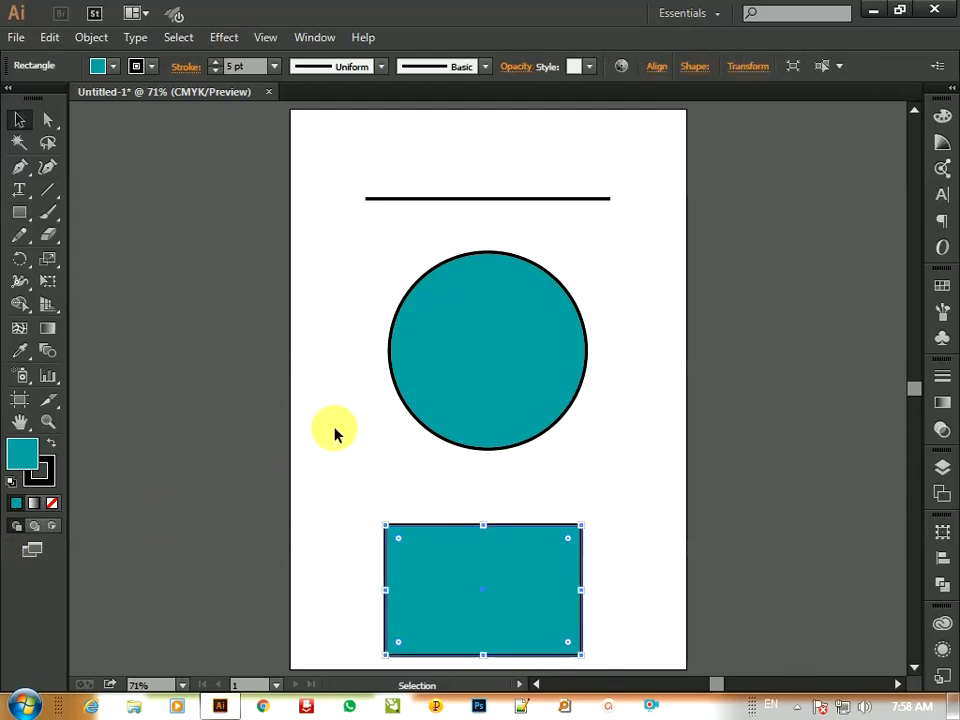
pyautogui.click(336, 432)
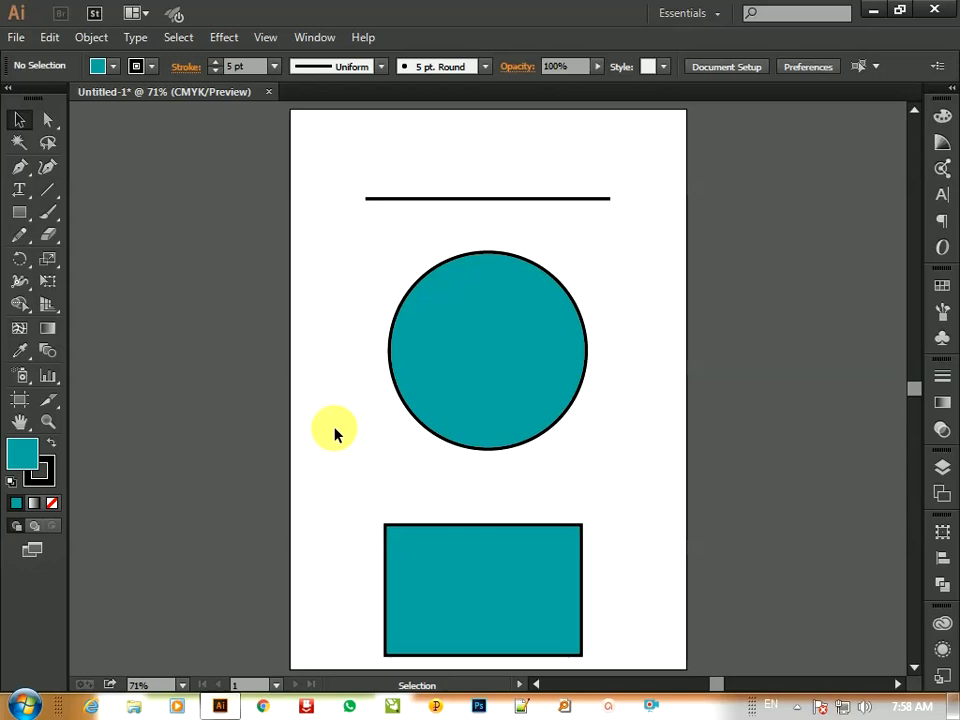
# Select the whole horizontal line with the Direct Selection tool and examine its two end anchor points at 200% zoom.
pyautogui.click(52, 122)
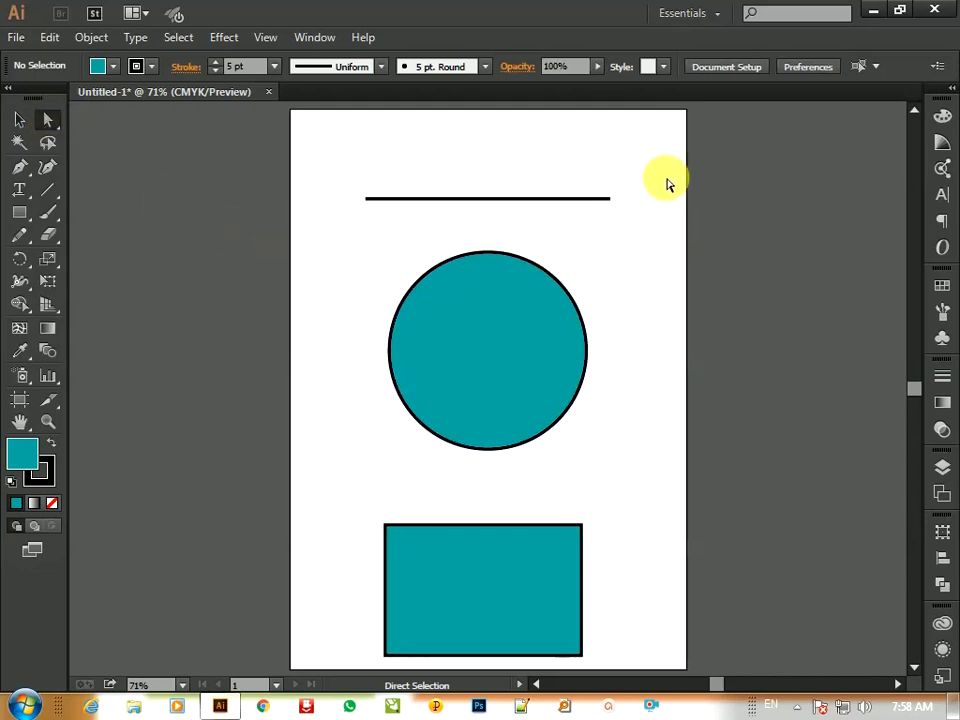
pyautogui.moveTo(672, 170); pyautogui.dragTo(306, 240)
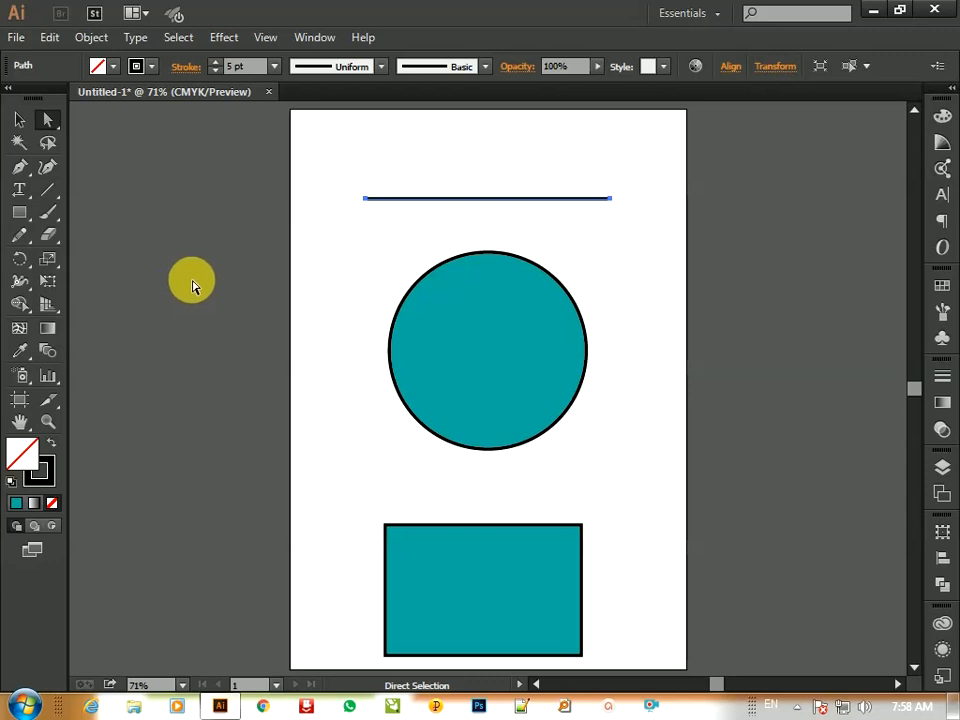
pyautogui.hotkey('ctrl', 'space')
pyautogui.keyDown('ctrl'); pyautogui.click(367, 214); pyautogui.keyUp('ctrl')
pyautogui.keyDown('ctrl'); pyautogui.click(370, 214); pyautogui.keyUp('ctrl')
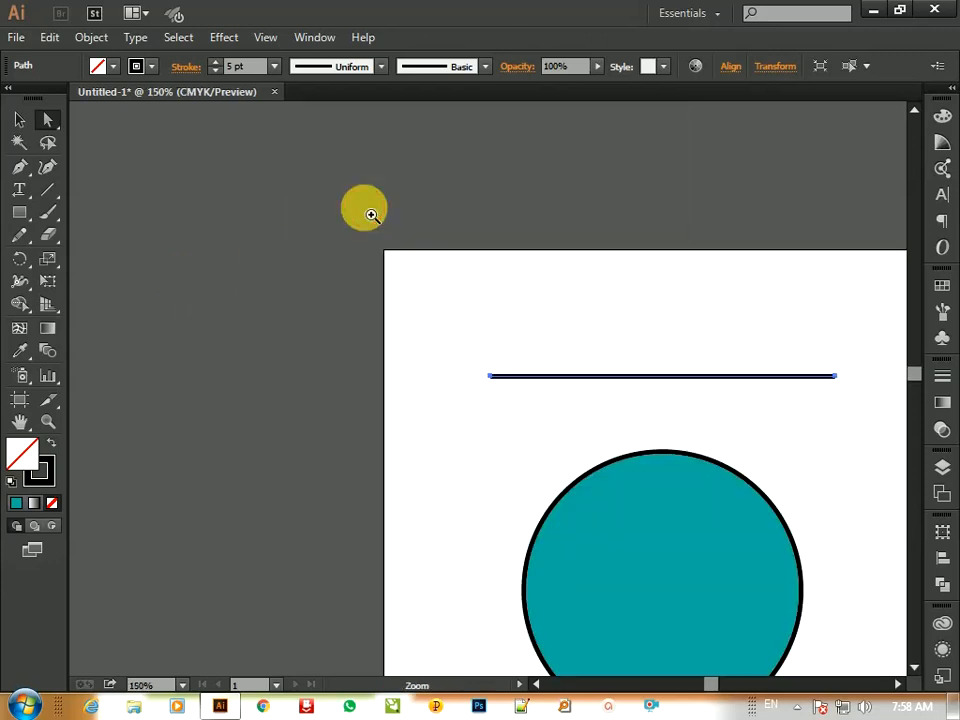
pyautogui.keyDown('ctrl'); pyautogui.click(371, 214); pyautogui.keyUp('ctrl')
pyautogui.press('space')
pyautogui.moveTo(658, 486); pyautogui.dragTo(350, 250)
pyautogui.moveTo(540, 615); pyautogui.dragTo(204, 272)
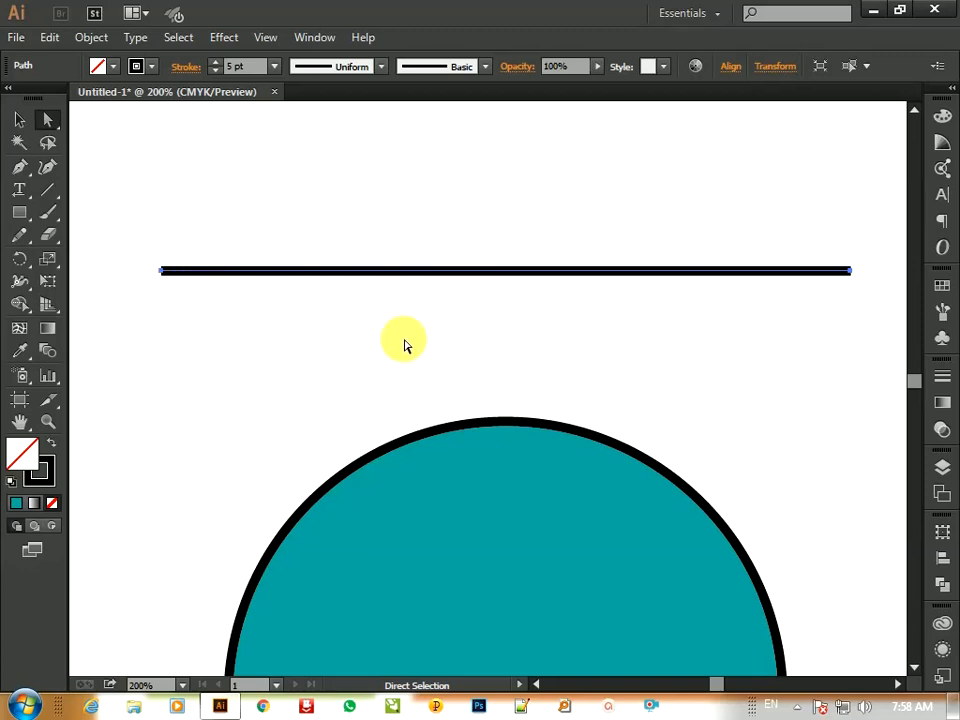
pyautogui.hotkey('ctrl', '0')
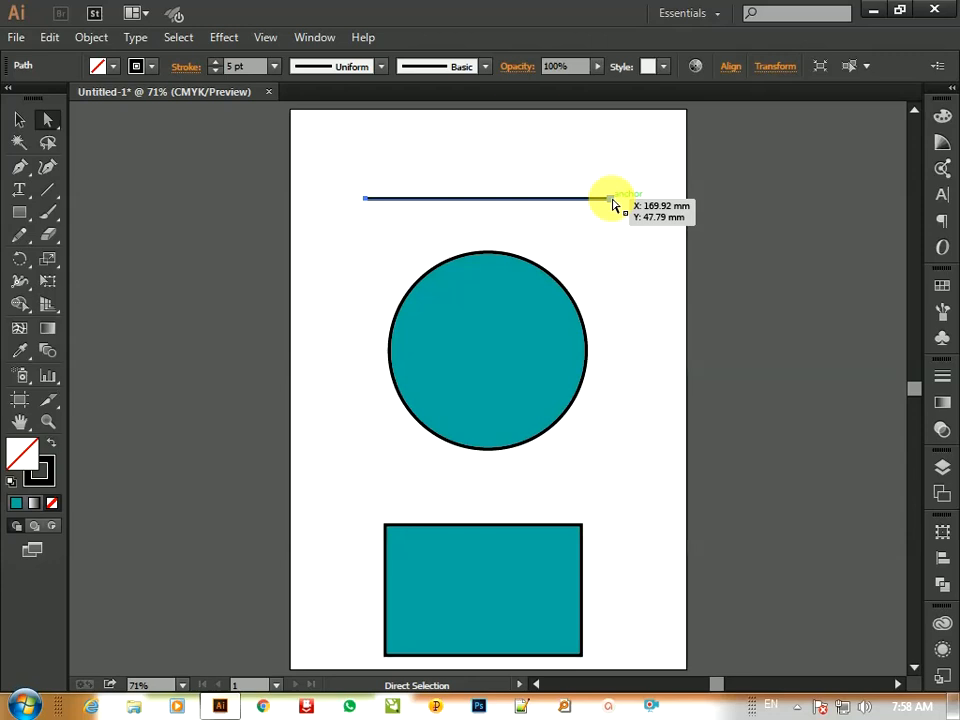
# Try moving the fully selected line down to the circle's top edge, undo the move and deselect the line.
pyautogui.moveTo(612, 199); pyautogui.dragTo(613, 252)
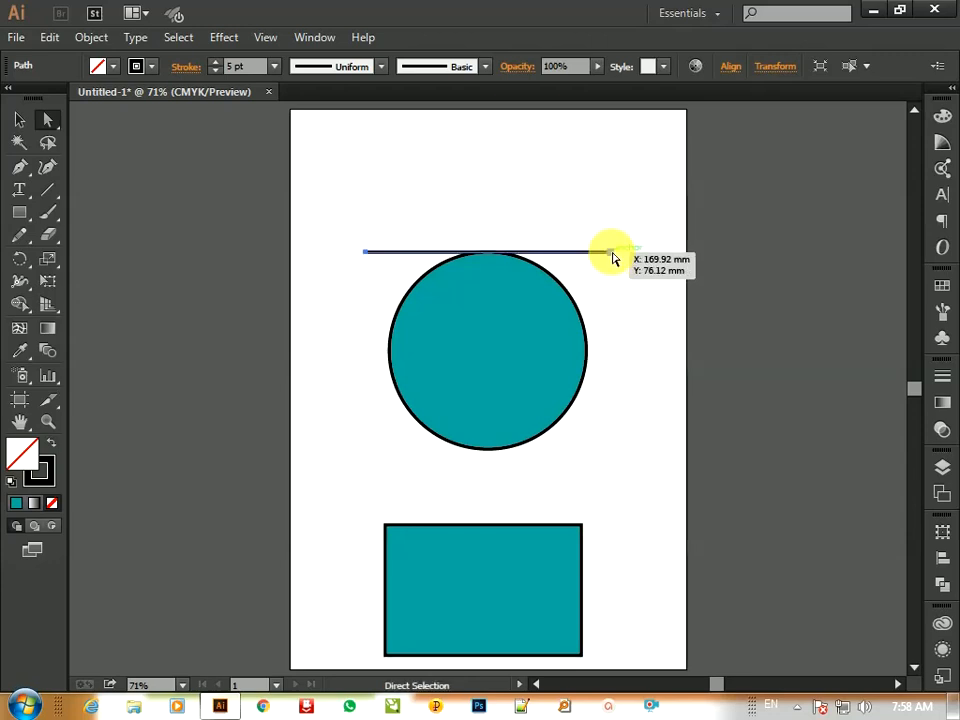
pyautogui.hotkey('ctrl', 'z')
pyautogui.click(632, 229)
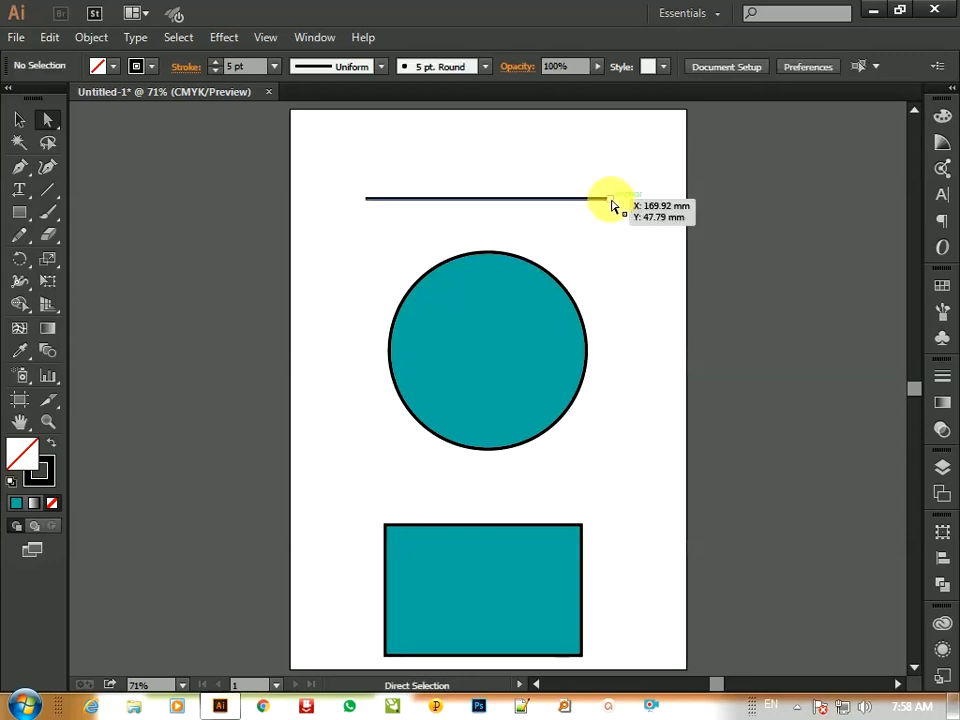
# Move only the line's right anchor point down to the left of the circle, and add a horizontal ruler guide through its fixed end.
pyautogui.click(612, 205)
pyautogui.moveTo(612, 205); pyautogui.dragTo(603, 318)
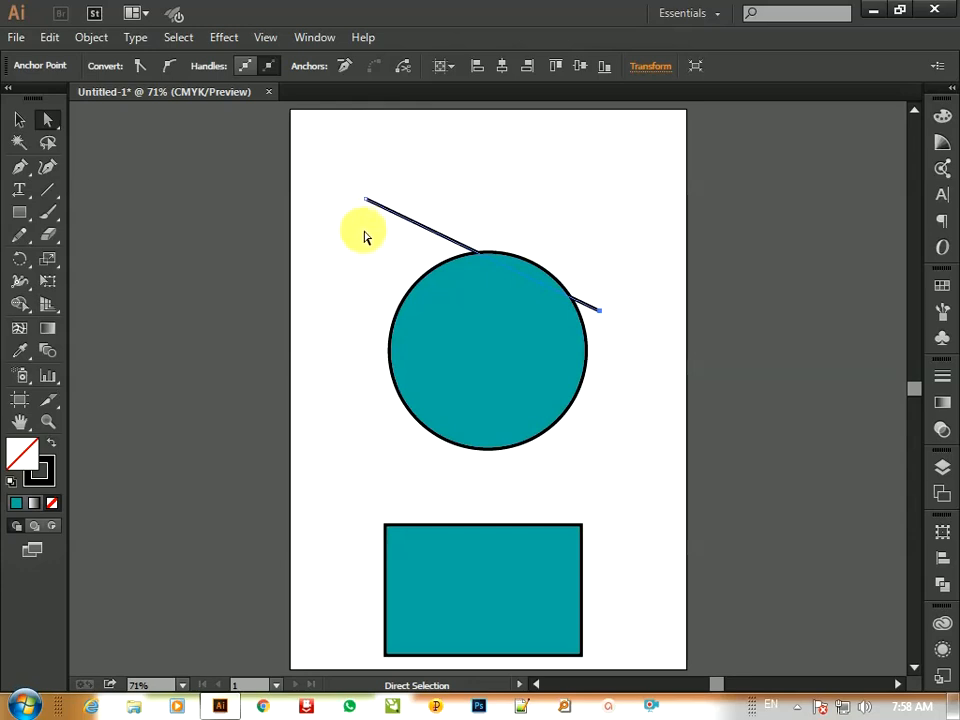
pyautogui.hotkey('ctrl', 'r')
pyautogui.moveTo(452, 116); pyautogui.dragTo(510, 204)
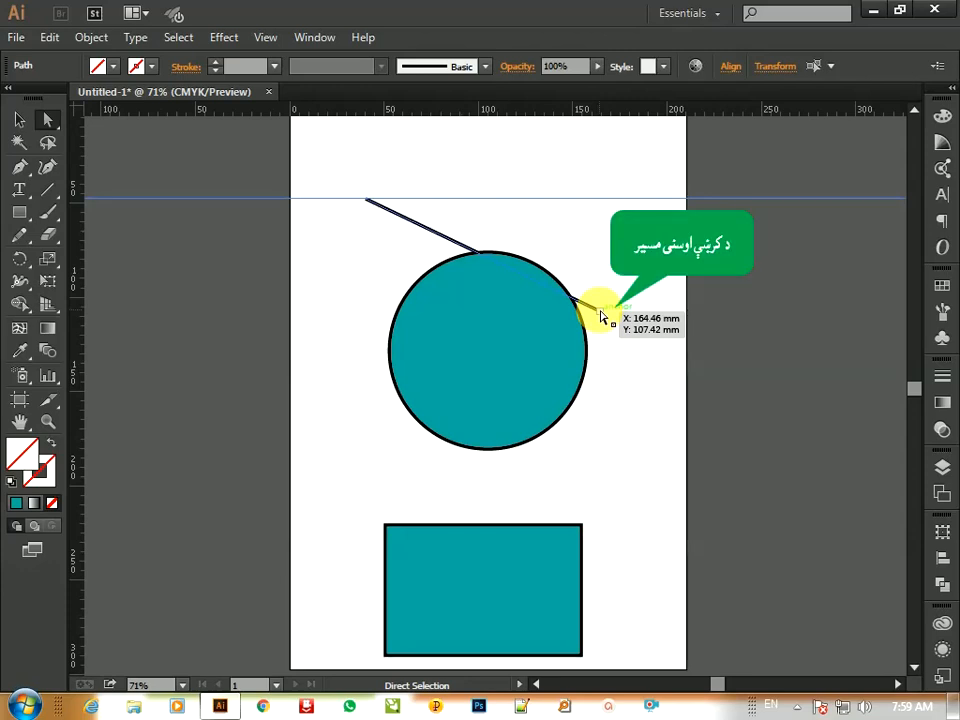
pyautogui.moveTo(600, 316); pyautogui.dragTo(346, 374)
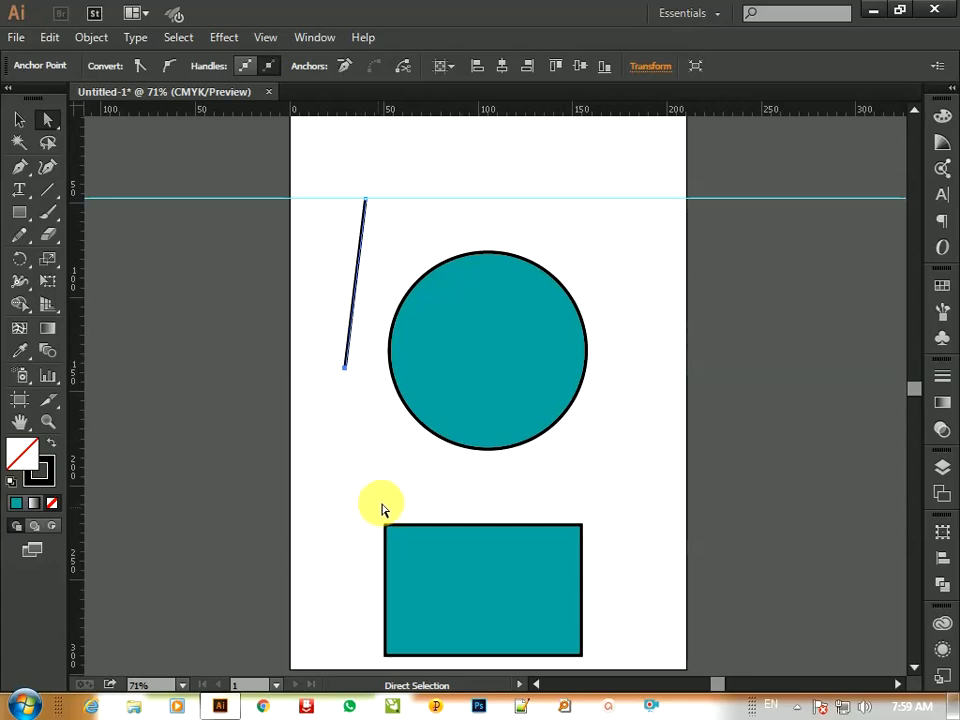
# Duplicate the teal circle to the page's right edge with the Direct Selection tool and delete the copy.
pyautogui.click(512, 328)
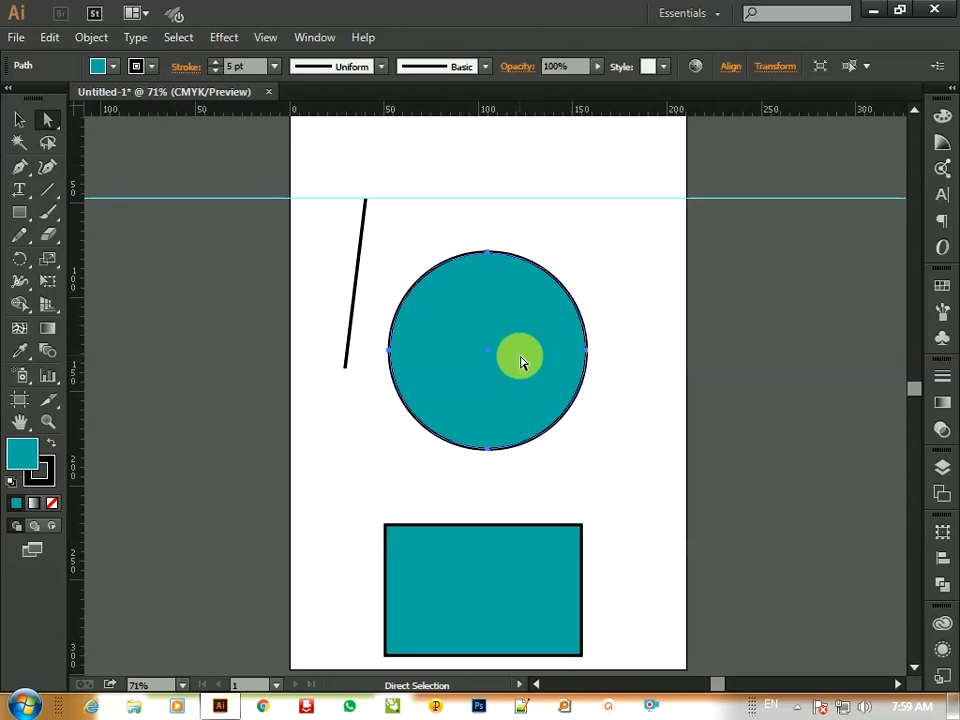
pyautogui.click(498, 390)
pyautogui.hotkey('ctrl', 'c')
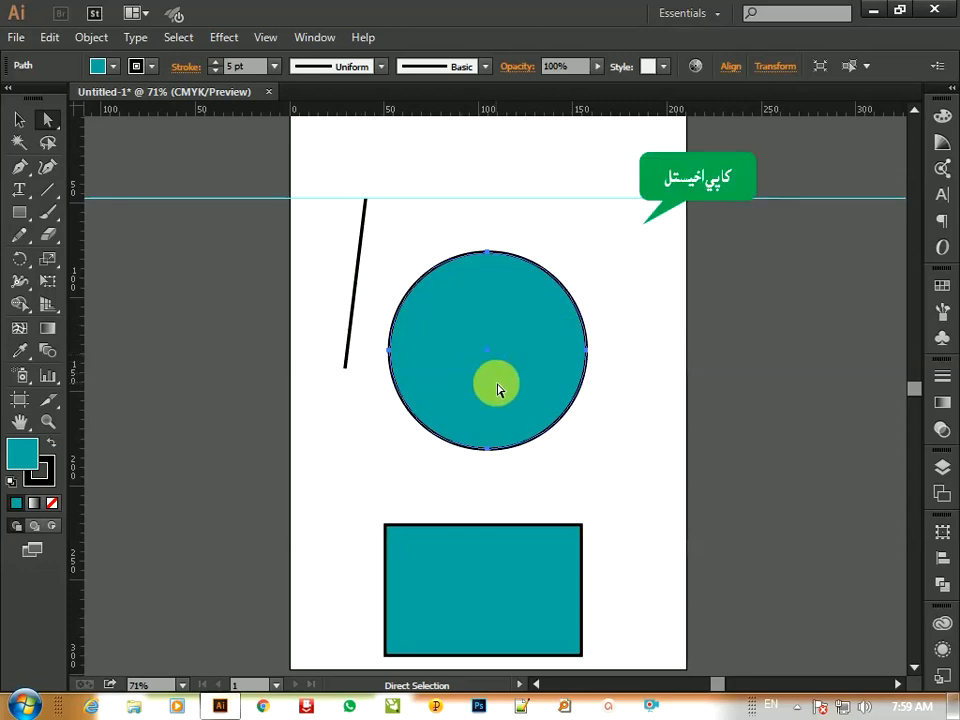
pyautogui.moveTo(498, 390); pyautogui.dragTo(762, 382)
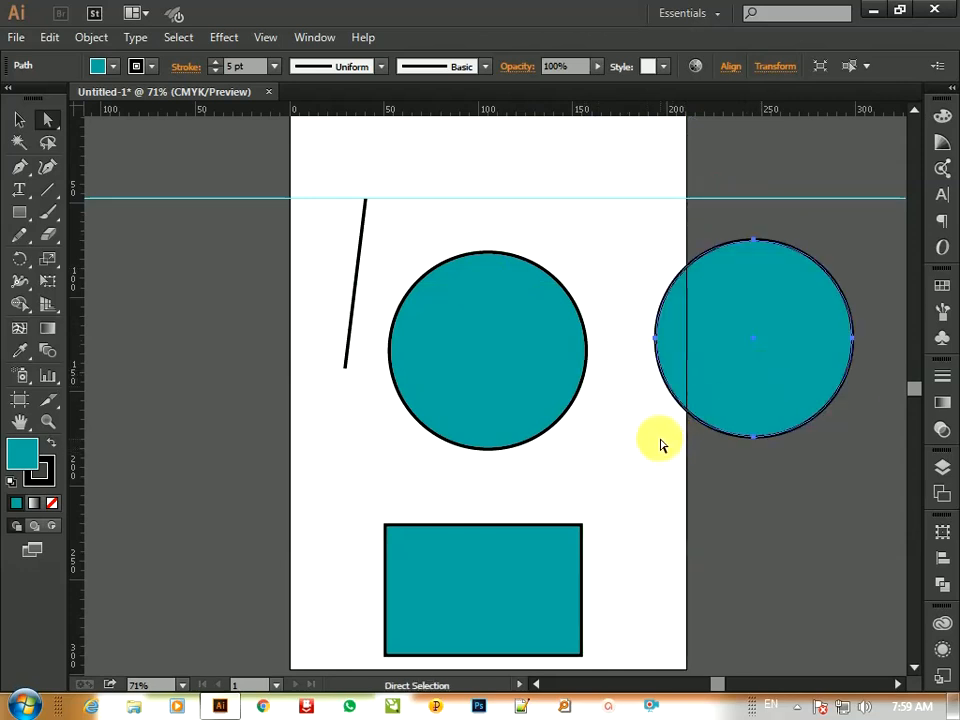
pyautogui.press('Delete')
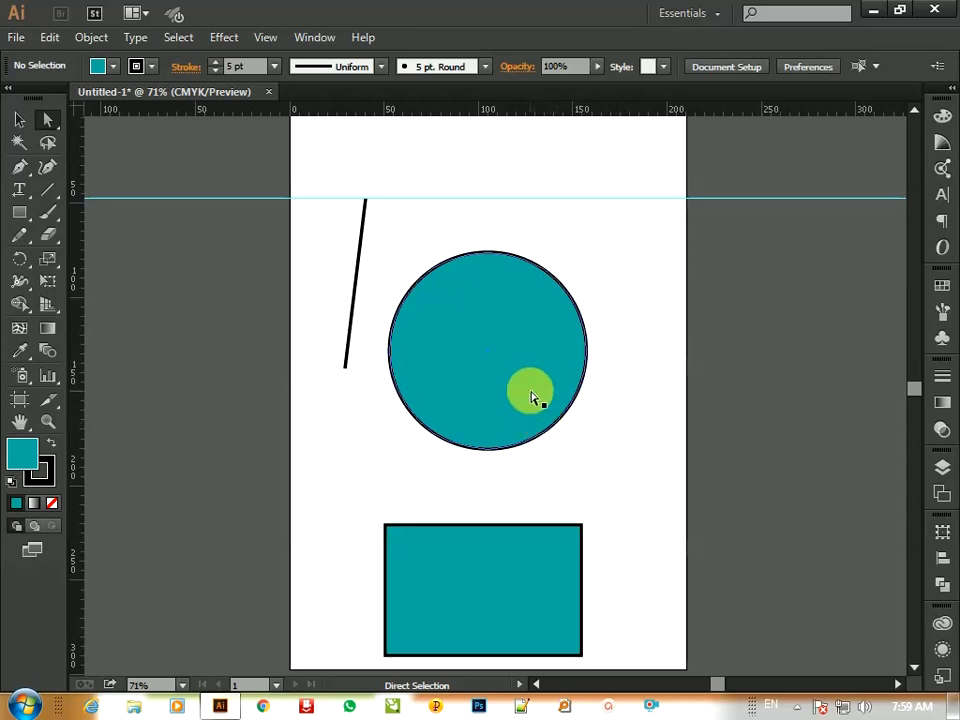
# Try moving the circle off the page to the right and undo the move.
pyautogui.moveTo(538, 399); pyautogui.dragTo(846, 397)
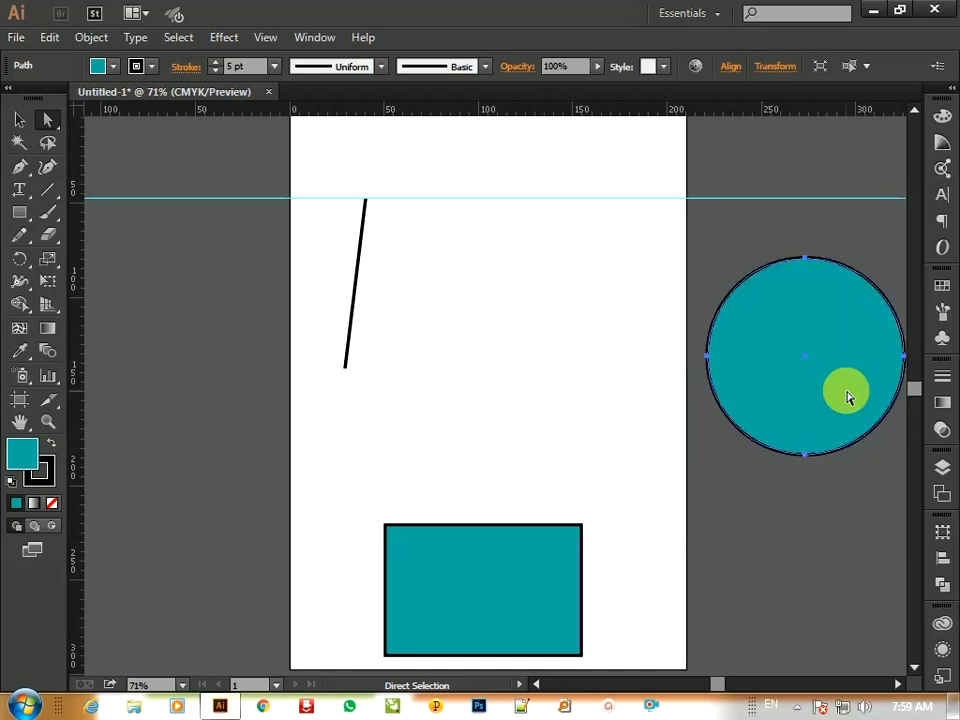
pyautogui.press('ctrl')
pyautogui.hotkey('ctrl', 'z')
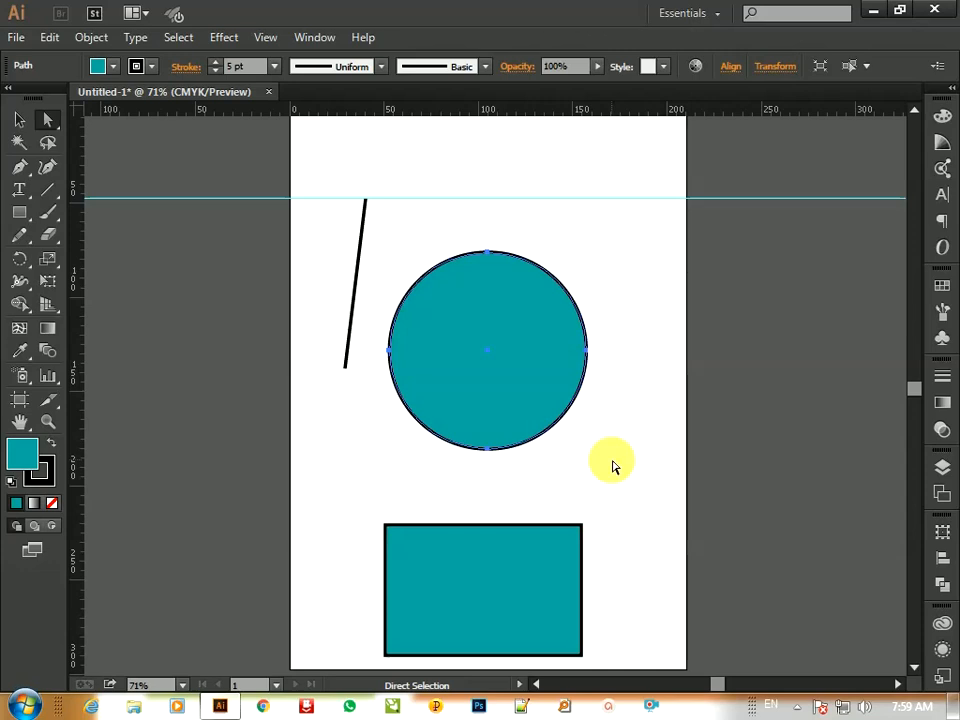
# Set the circle's fill to None and move the outline up and right across the page's right edge.
pyautogui.click(538, 319)
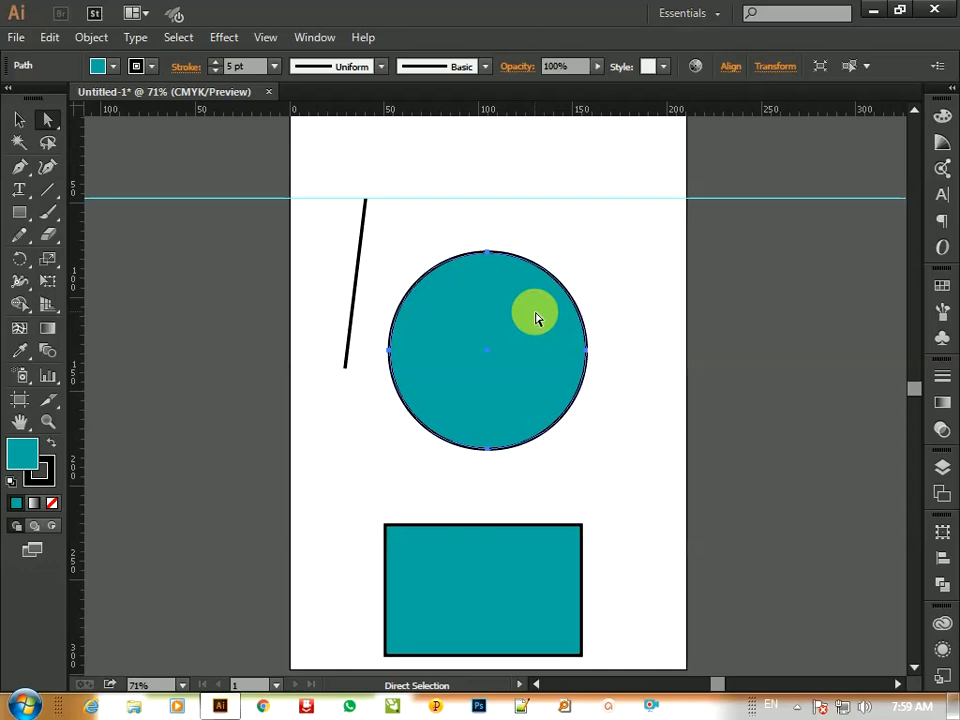
pyautogui.click(113, 66)
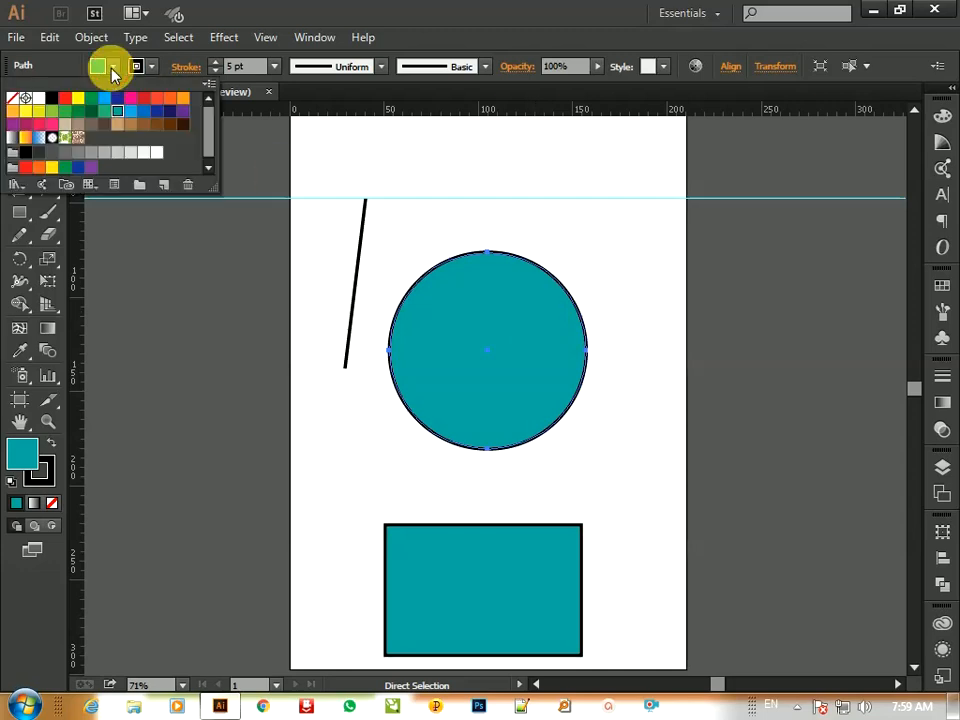
pyautogui.click(20, 104)
pyautogui.click(396, 404)
pyautogui.moveTo(396, 404); pyautogui.dragTo(514, 340)
pyautogui.click(707, 450)
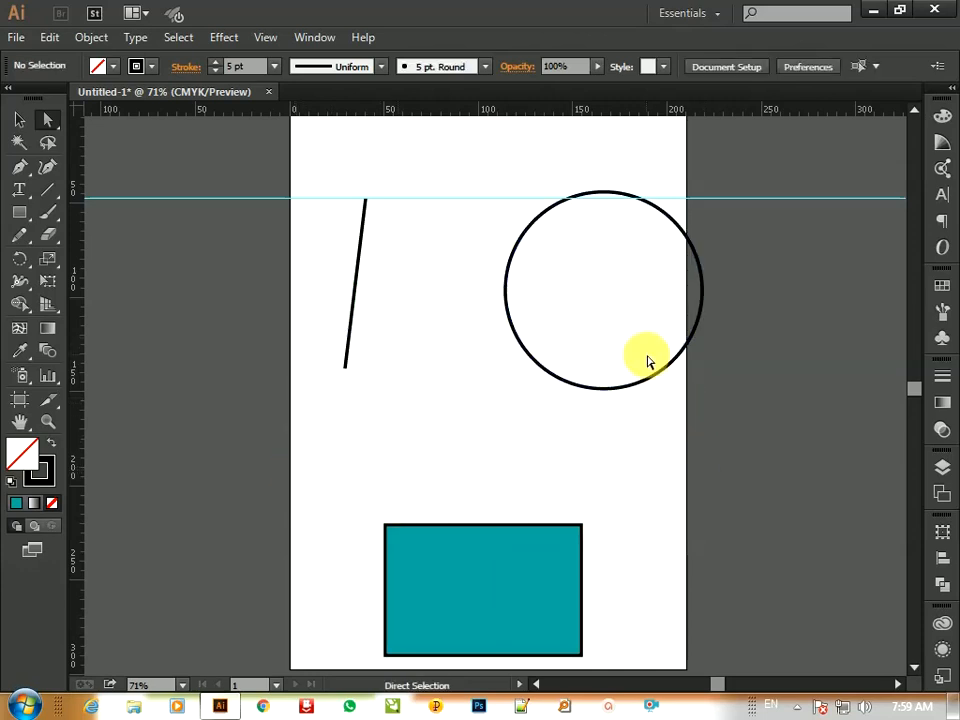
# Try reshaping the circle by pulling its lower-right segment down and left, and undo the distortion.
pyautogui.moveTo(652, 387); pyautogui.dragTo(568, 429)
pyautogui.click(684, 449)
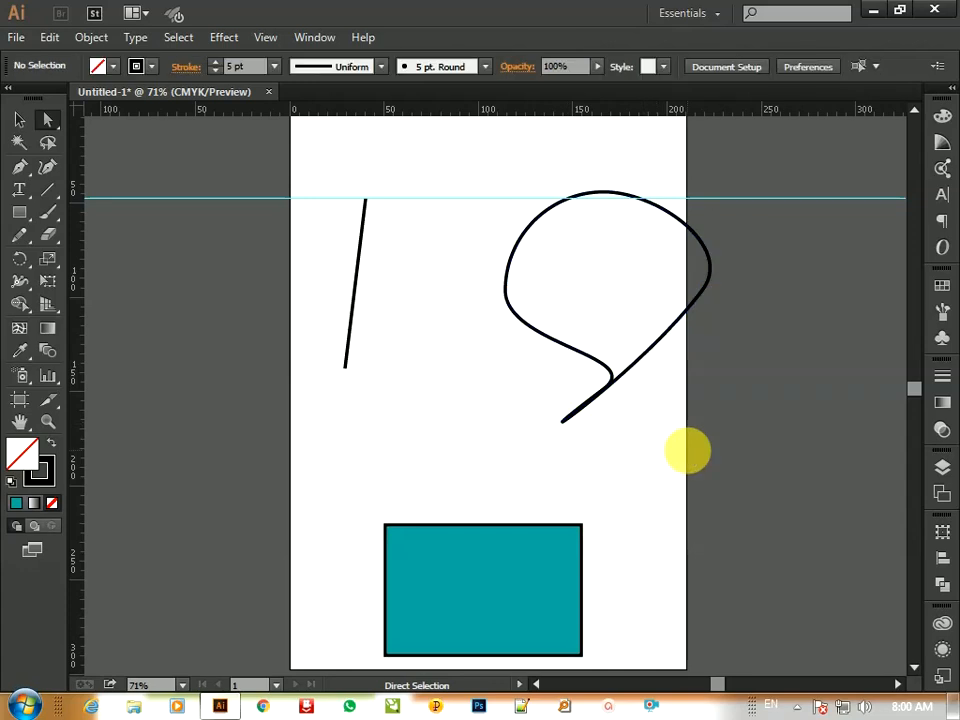
pyautogui.hotkey('ctrl', 'z')
pyautogui.click(664, 446)
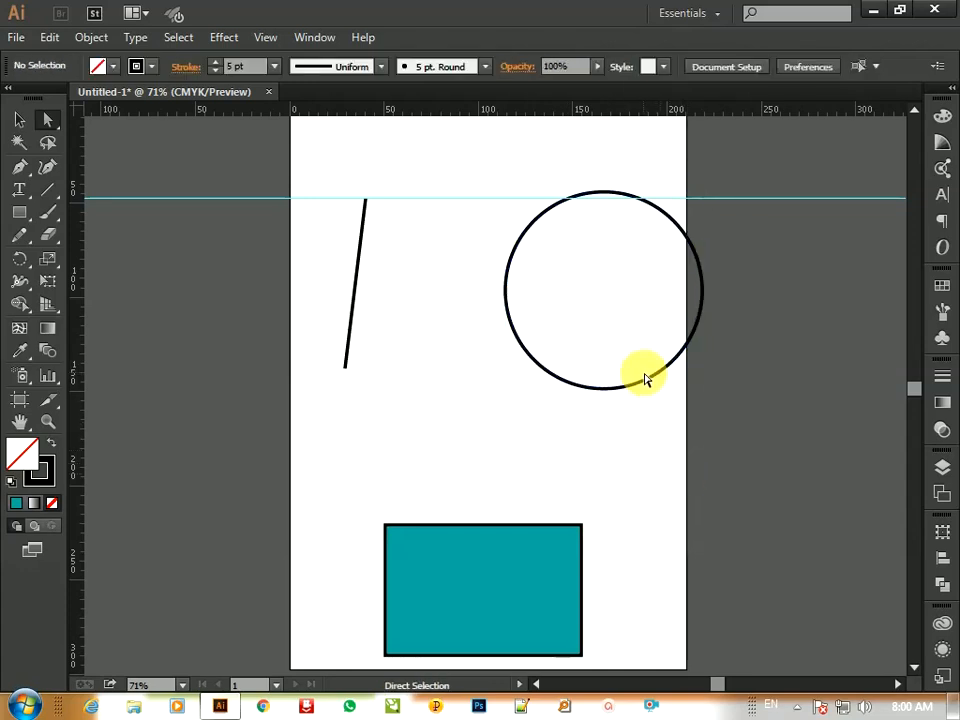
# Select the circle's lower-right segment, its whole outline and its lower-left segment to examine their anchor points and direction handles.
pyautogui.moveTo(646, 386); pyautogui.dragTo(646, 386)
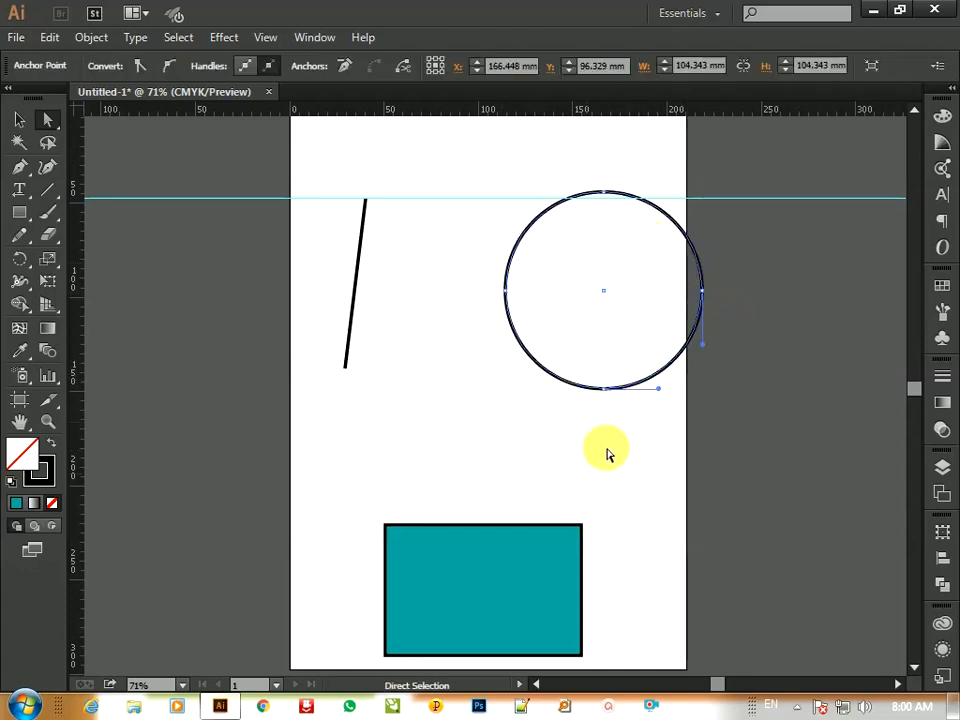
pyautogui.click(750, 253)
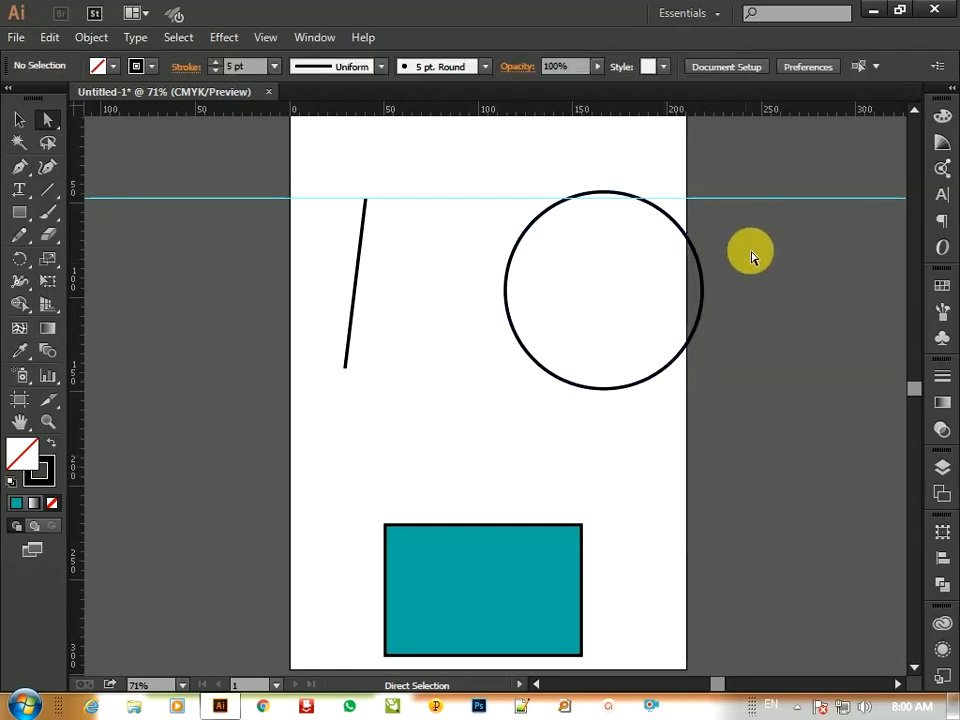
pyautogui.moveTo(757, 167); pyautogui.dragTo(484, 405)
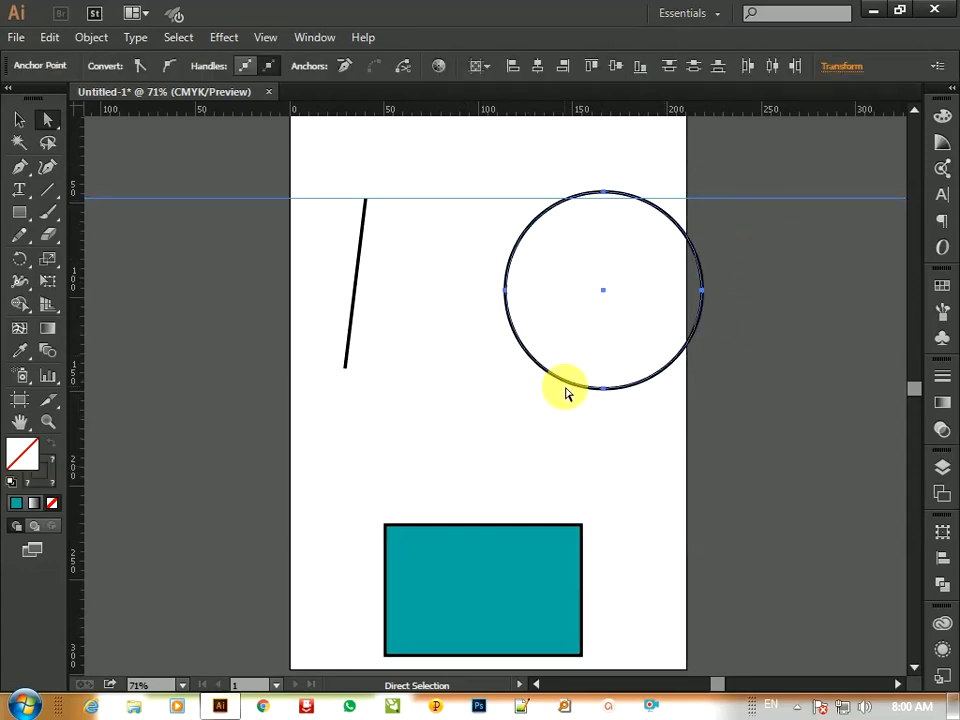
pyautogui.moveTo(617, 310); pyautogui.dragTo(534, 384)
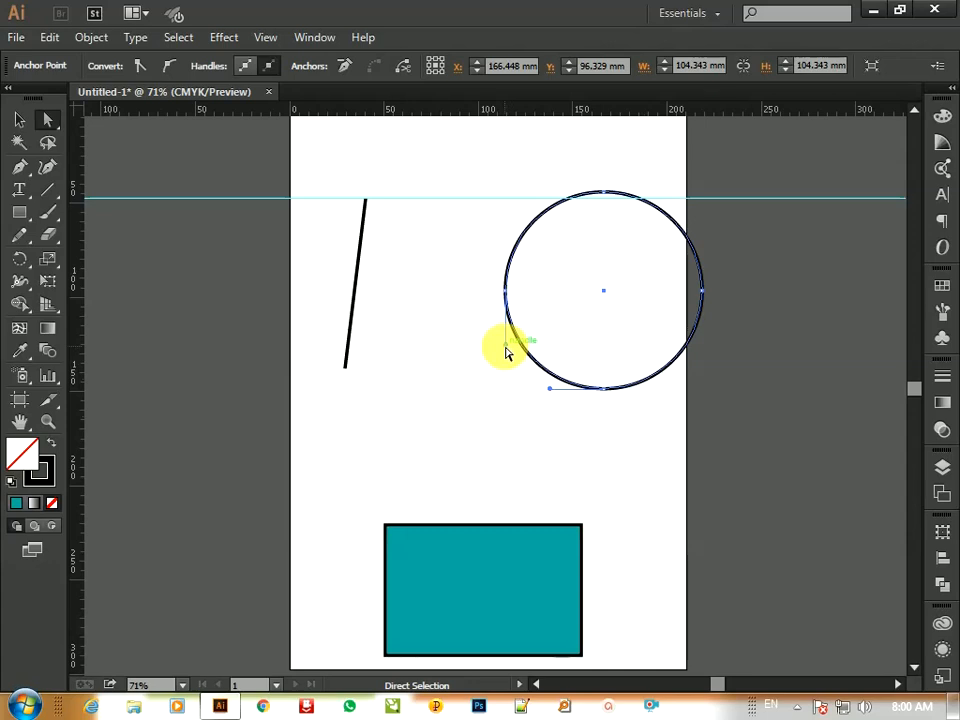
# Try reshaping the circle's lower-left curve by moving both of its direction handles, and undo both changes.
pyautogui.moveTo(505, 346); pyautogui.dragTo(386, 441)
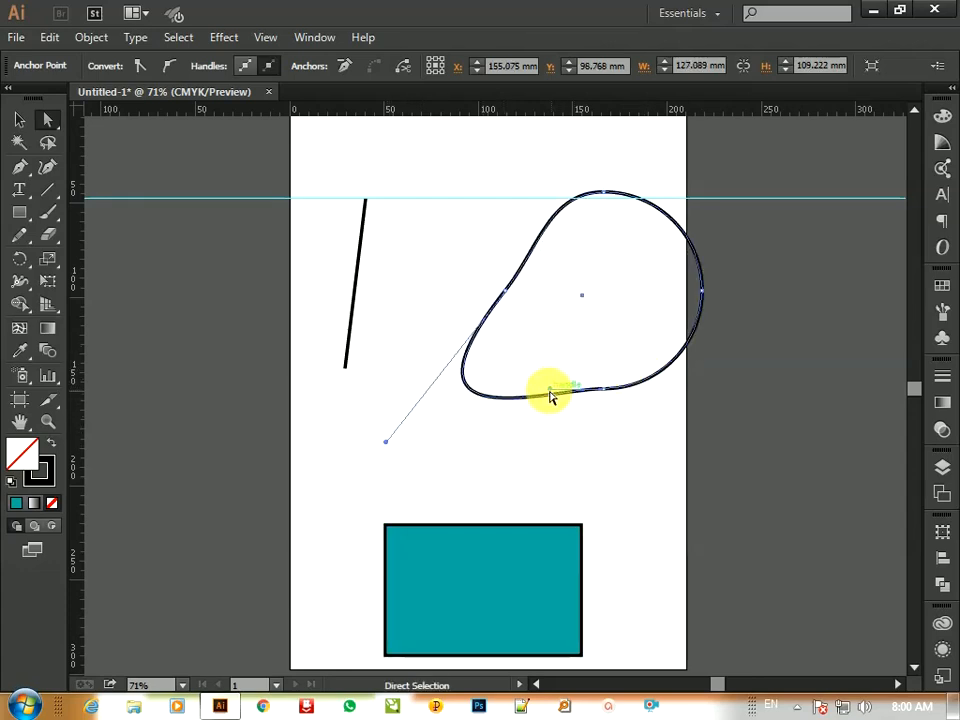
pyautogui.moveTo(550, 388); pyautogui.dragTo(607, 468)
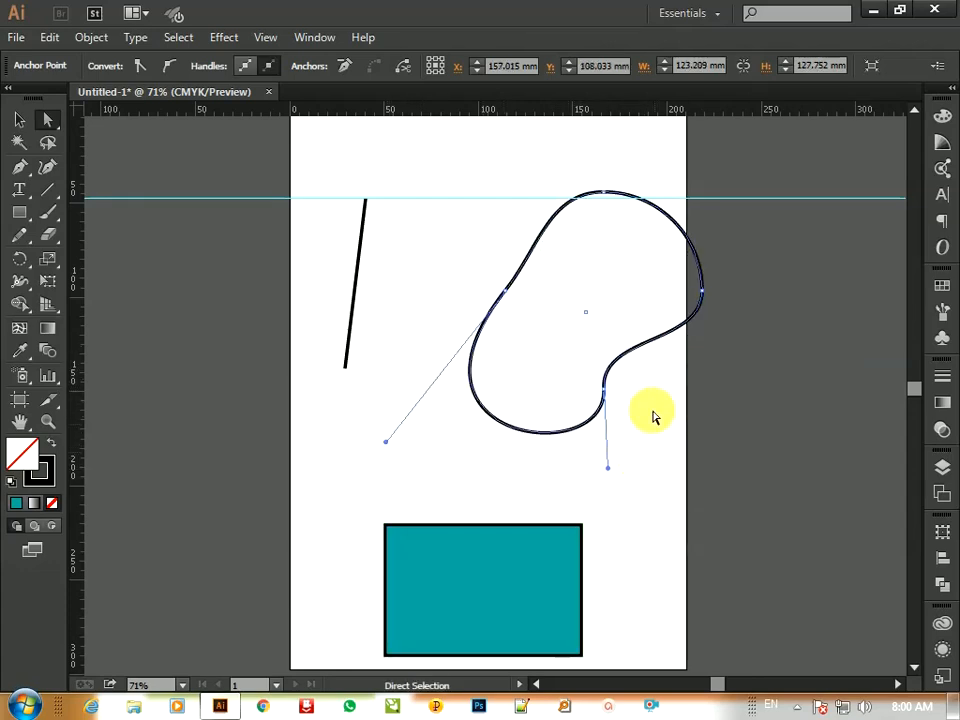
pyautogui.press('ctrl')
pyautogui.hotkey('ctrl', 'z')
pyautogui.hotkey('ctrl', 'z')
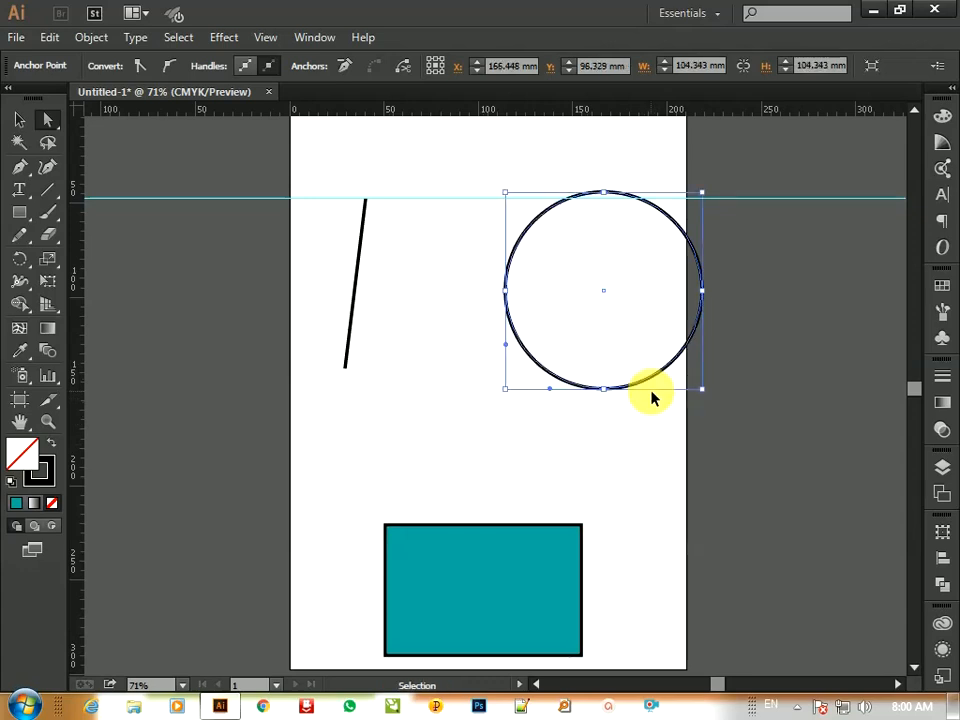
# Move the teal rectangle up closer to the circle and align it with the circle's vertical centre line.
pyautogui.moveTo(566, 571); pyautogui.dragTo(571, 539)
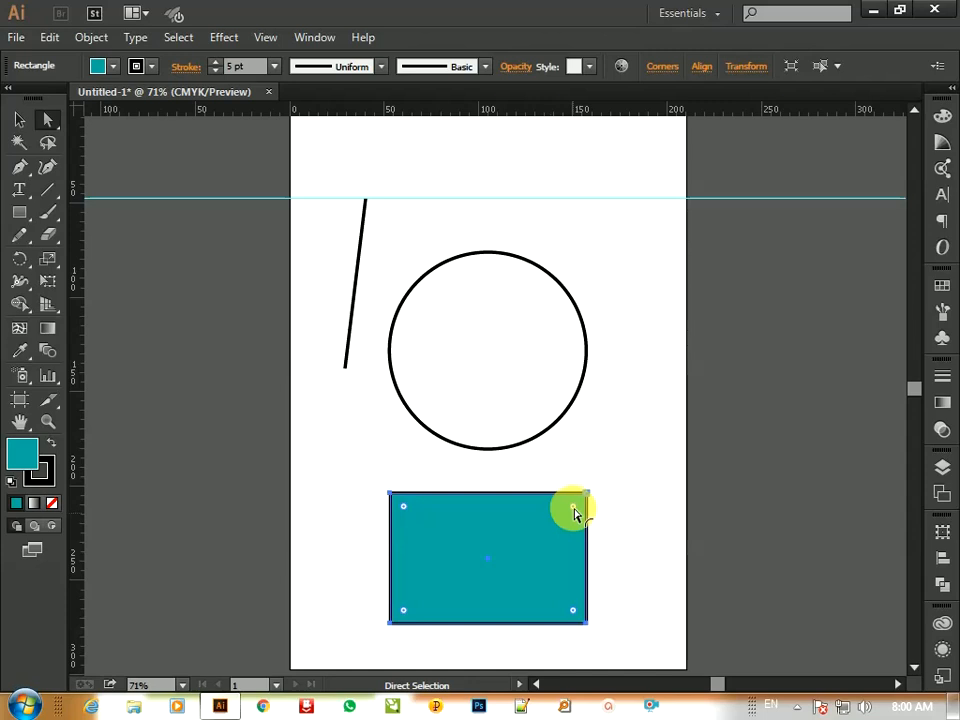
# Try rounding all four corners of the teal rectangle together, first fully and then to a radius of about 20 mm.
pyautogui.moveTo(573, 509); pyautogui.dragTo(541, 565)
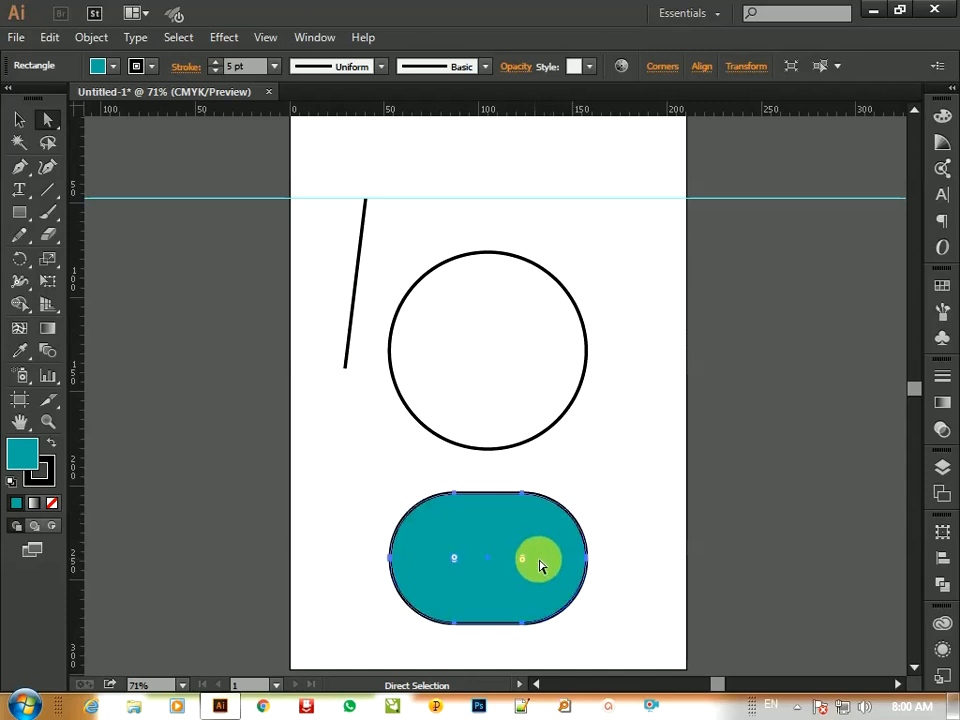
pyautogui.click(639, 501)
pyautogui.click(565, 550)
pyautogui.moveTo(522, 562); pyautogui.dragTo(680, 462)
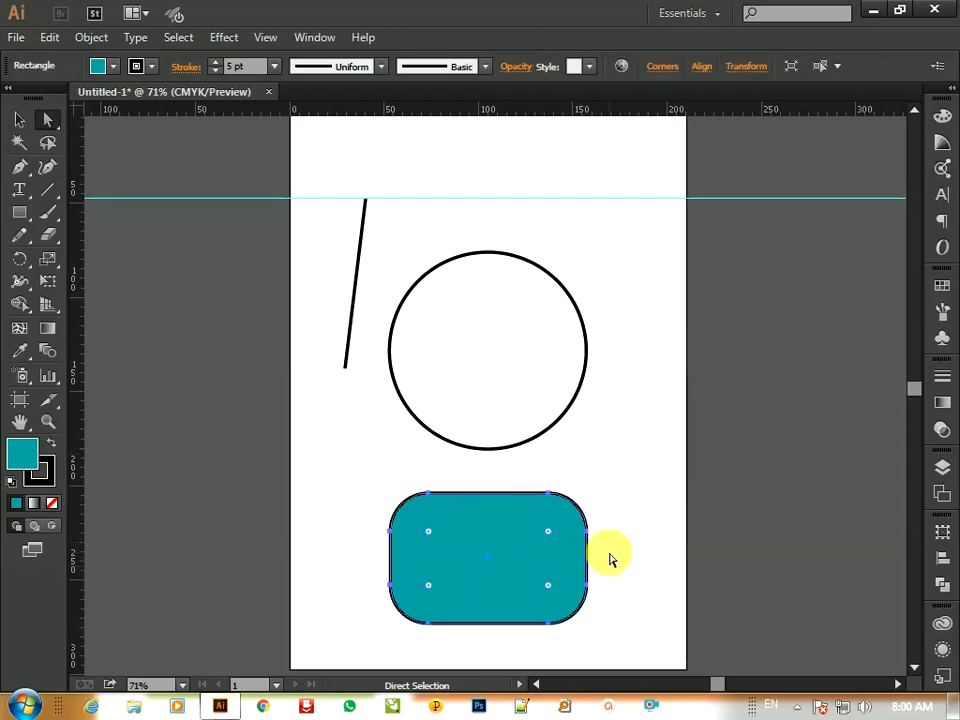
# Try pulling the rounded rectangle's upper-right anchor point down to its lower-left area, and undo both this distortion and the corner rounding.
pyautogui.click(550, 499)
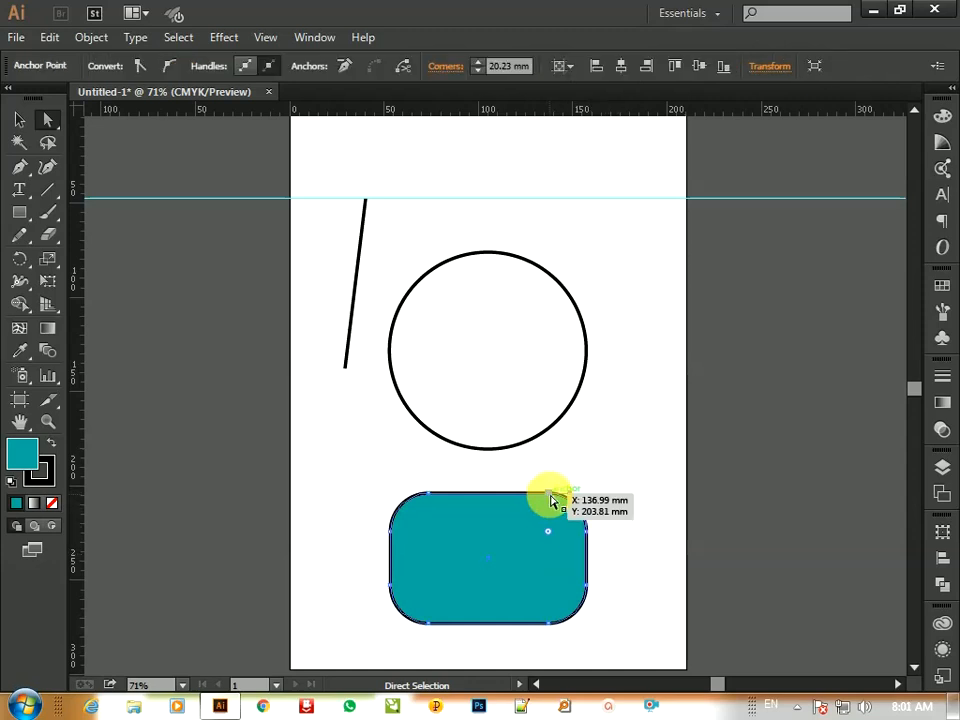
pyautogui.moveTo(553, 500); pyautogui.dragTo(432, 604)
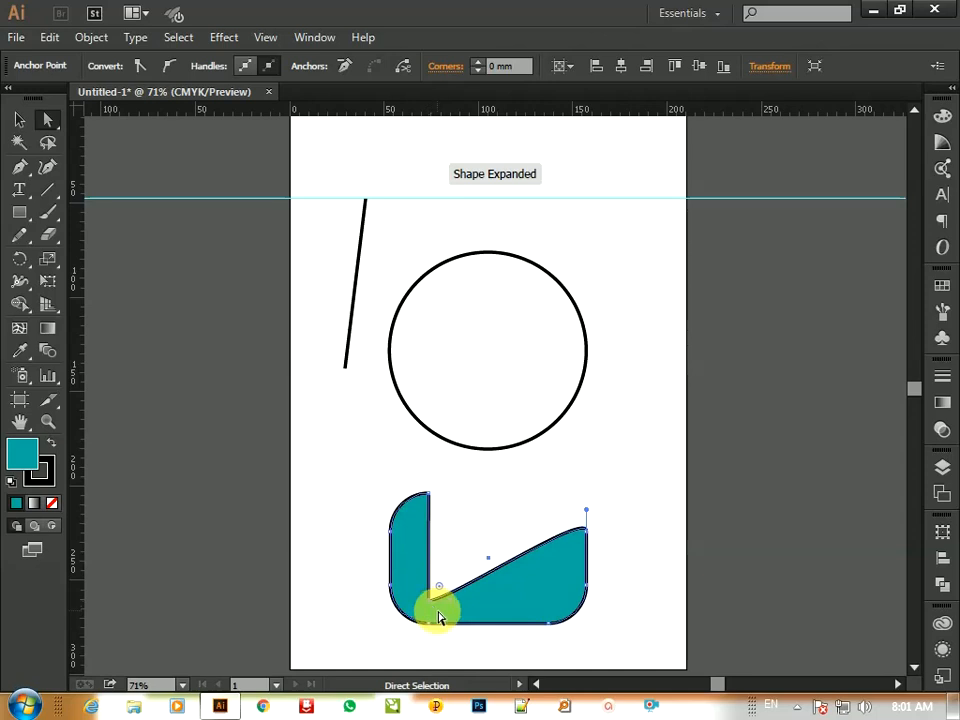
pyautogui.click(649, 453)
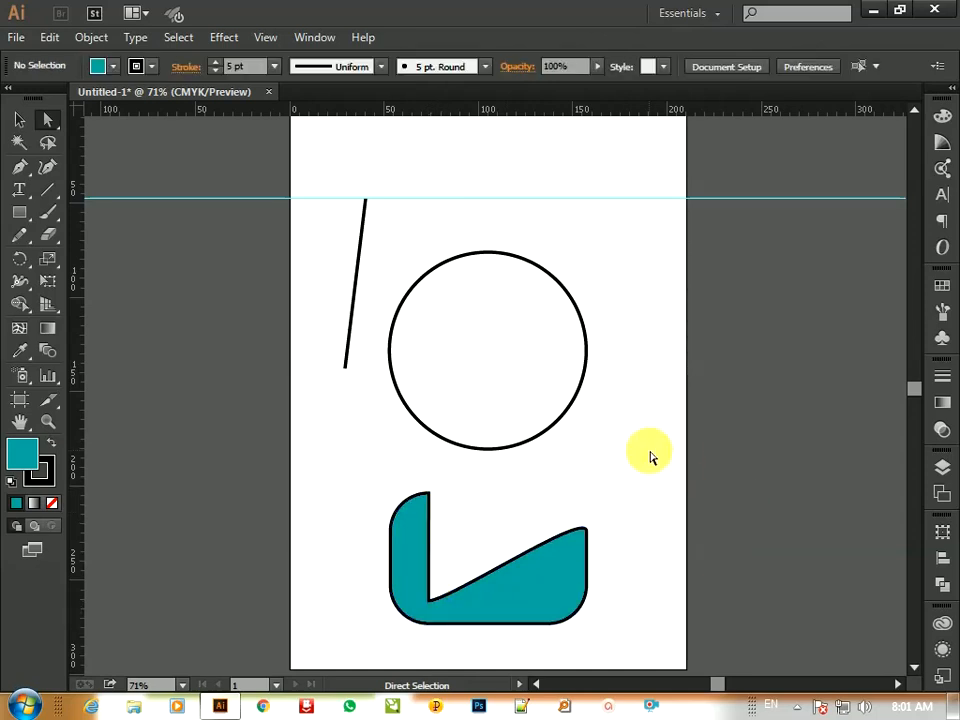
pyautogui.hotkey('ctrl', 'z')
pyautogui.hotkey('ctrl', 'z')
pyautogui.hotkey('ctrl', 'z')
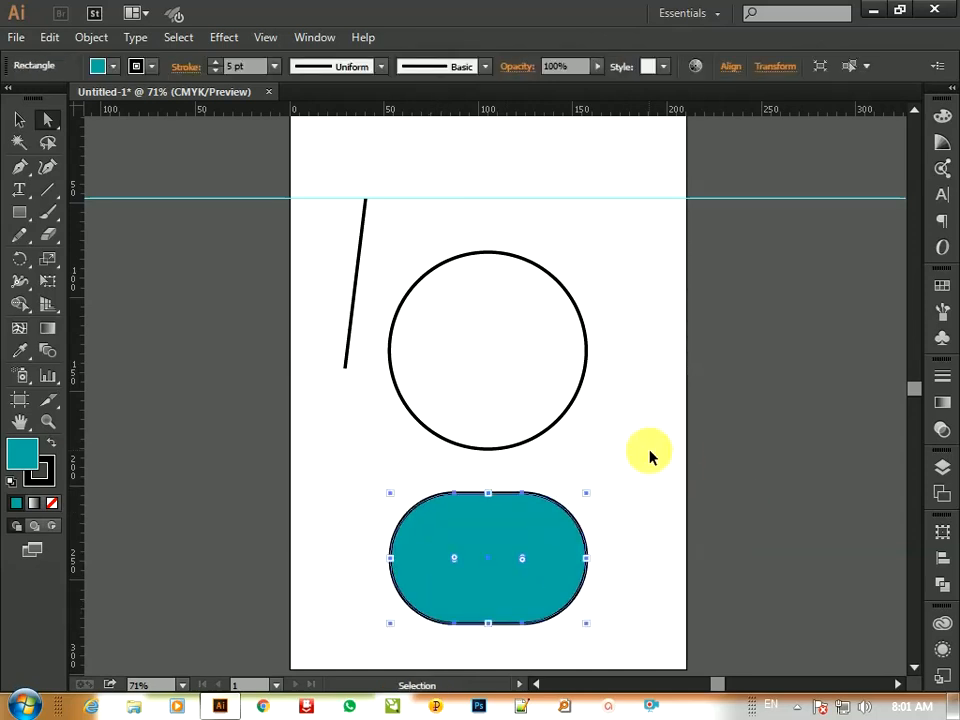
pyautogui.press('a')
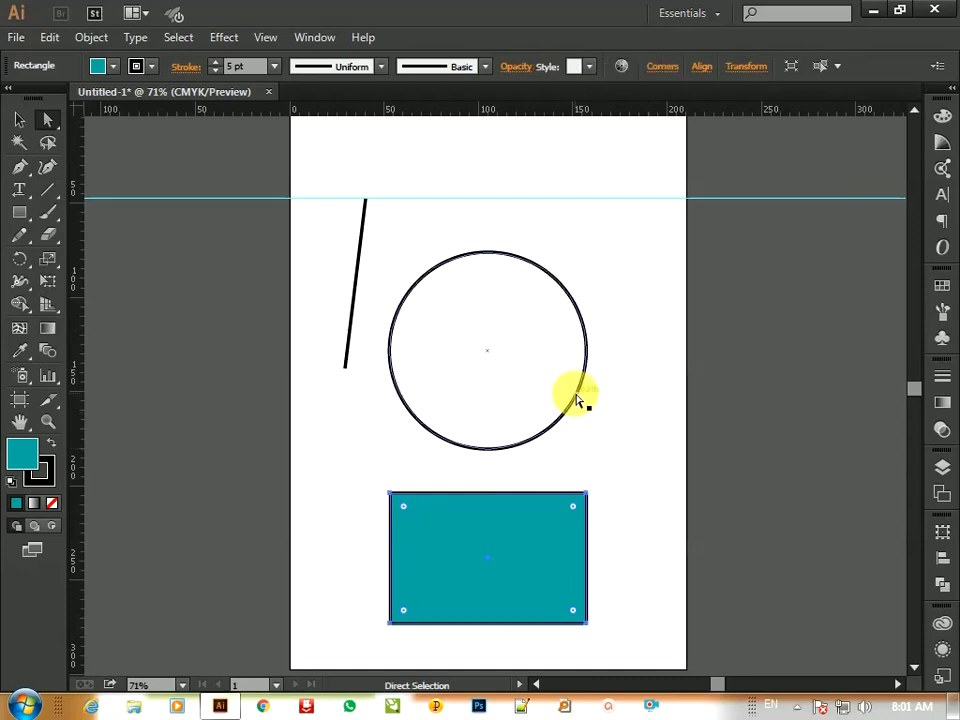
# Delete the teal rectangle, the circle and the slanted line from the artboard.
pyautogui.click(576, 398)
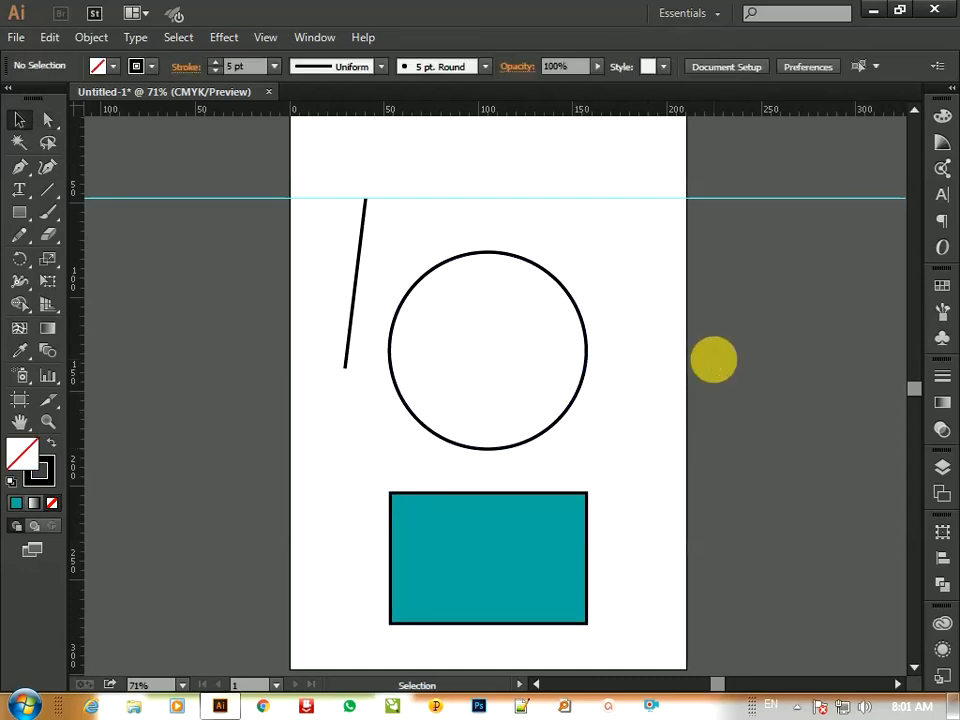
pyautogui.click(572, 557)
pyautogui.press('Delete')
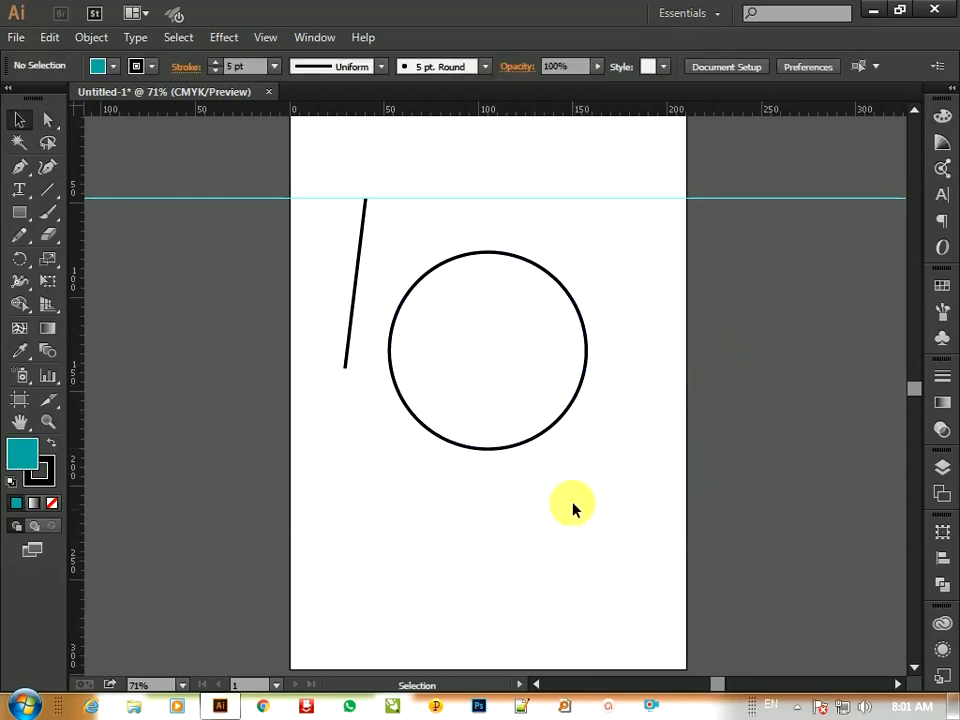
pyautogui.click(560, 432)
pyautogui.press('Delete')
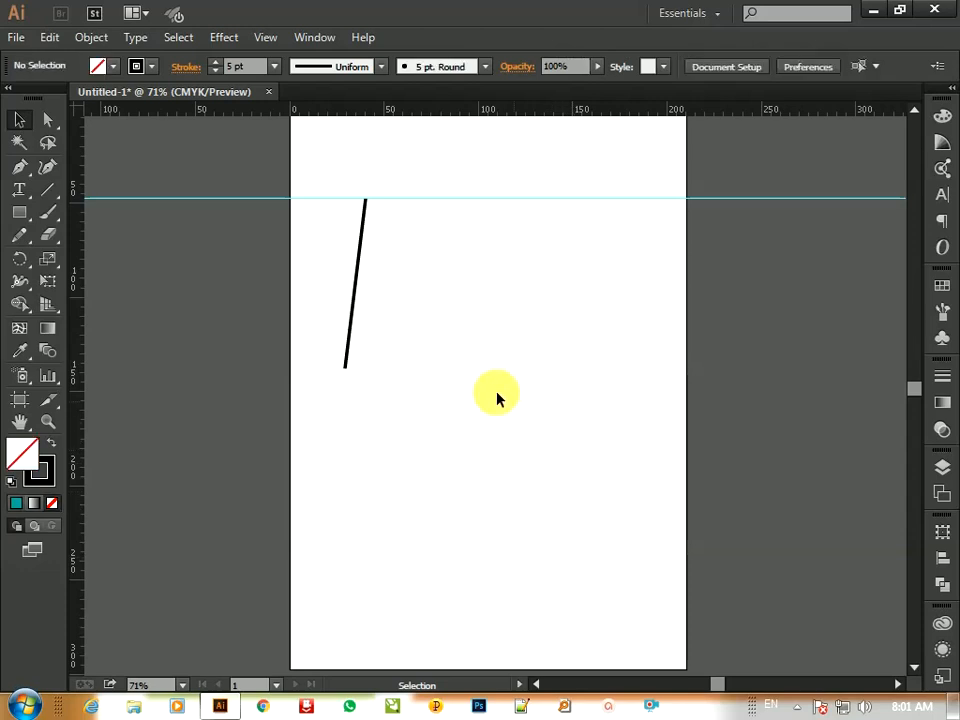
pyautogui.click(362, 274)
pyautogui.press('Delete')
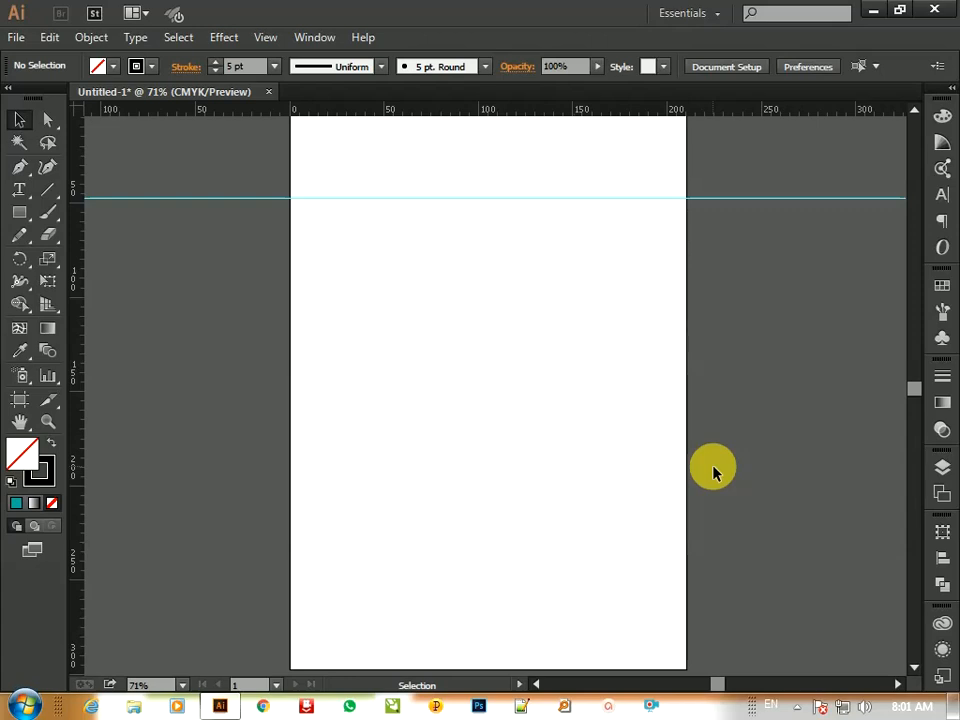
# Draw a square about 50 mm wide near the artboard's left edge and fill it with bright blue.
pyautogui.click(25, 207)
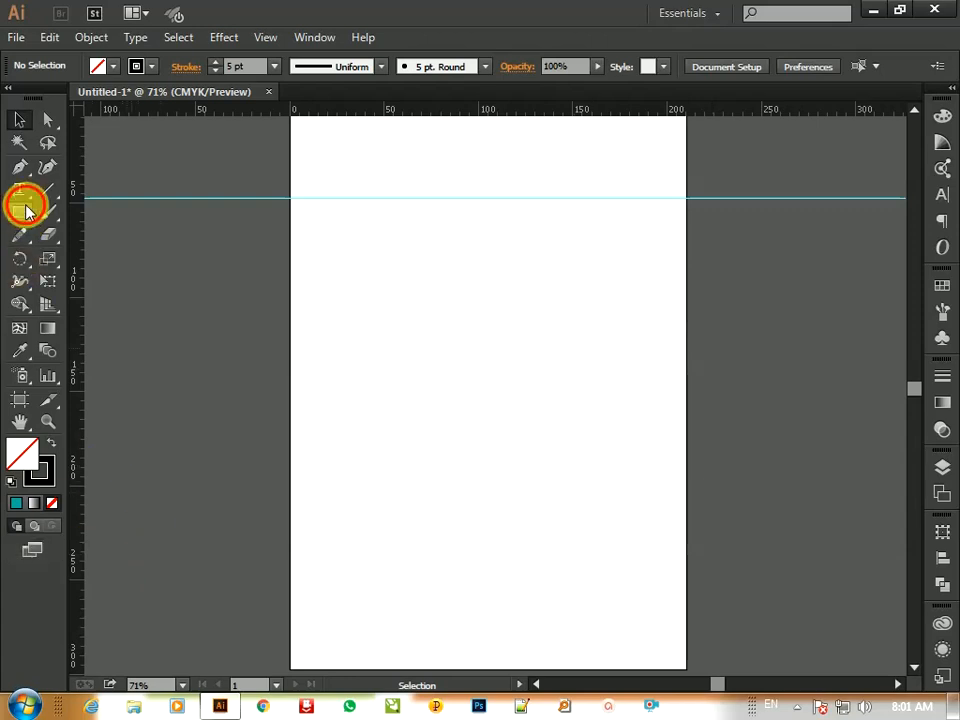
pyautogui.moveTo(353, 379)
pyautogui.mouseDown()
pyautogui.moveTo(433, 484)
pyautogui.moveTo(461, 491)
pyautogui.moveTo(381, 435)
pyautogui.mouseUp()
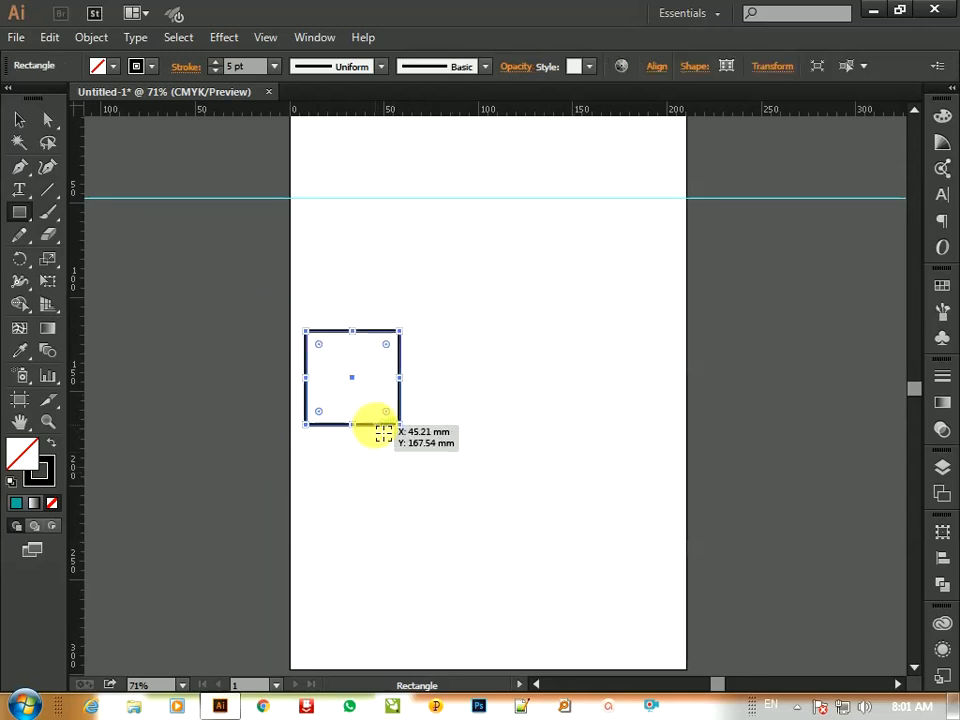
pyautogui.press('v')
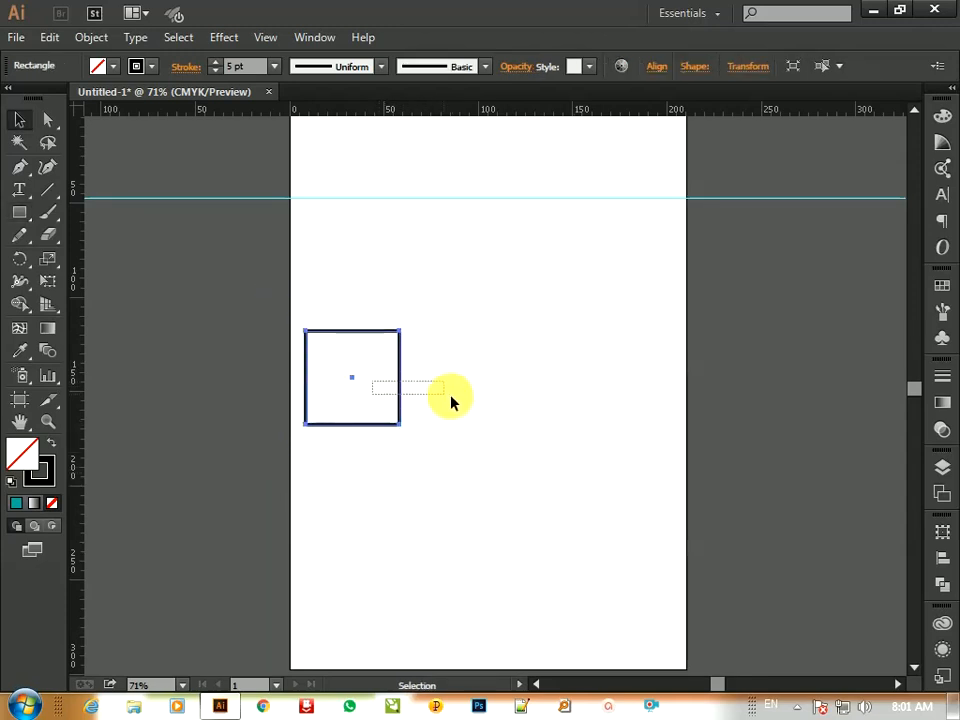
pyautogui.click(114, 68)
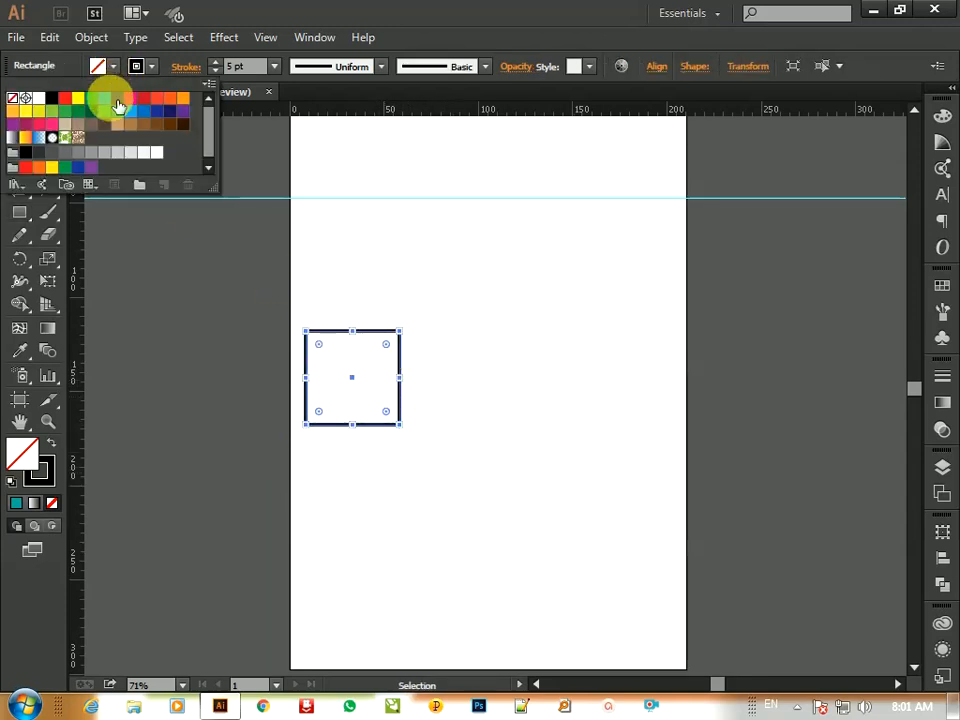
pyautogui.click(105, 98)
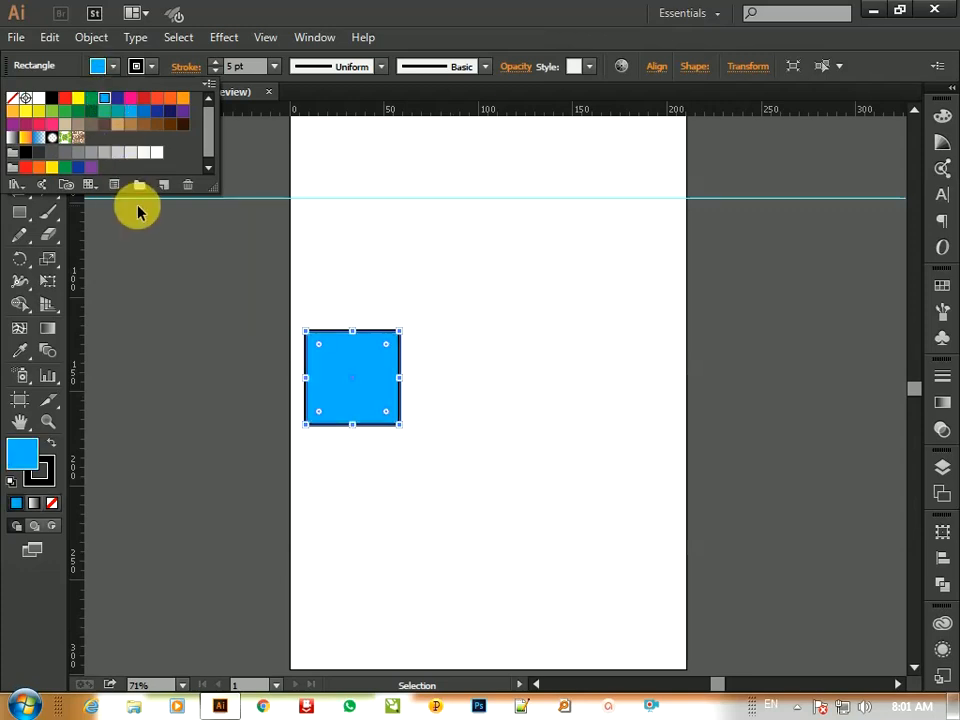
pyautogui.click(349, 386)
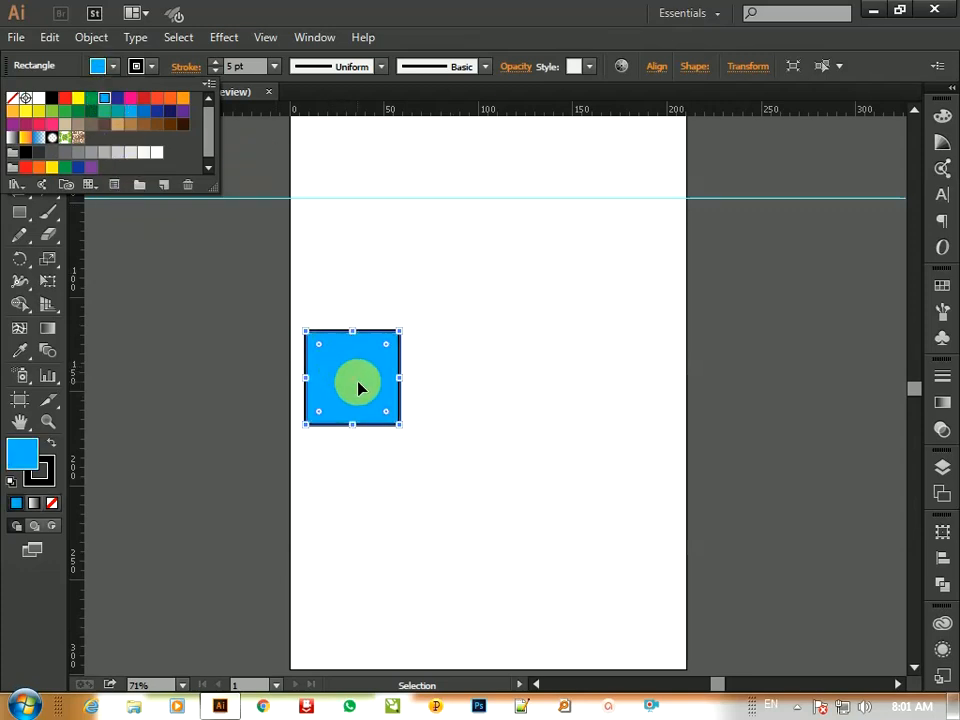
pyautogui.click(430, 398)
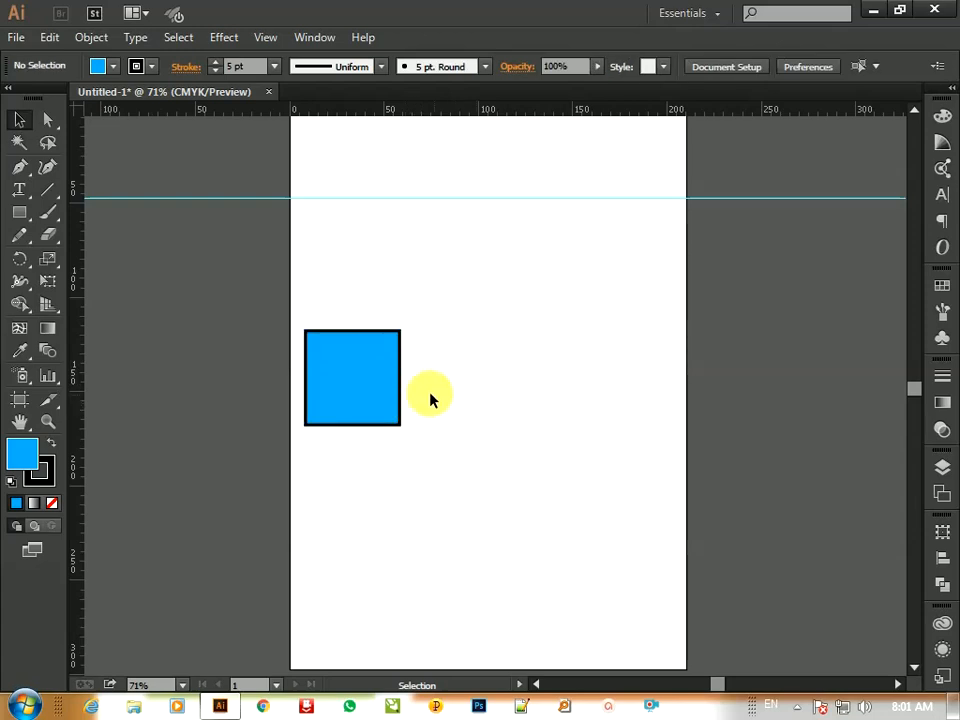
# Duplicate the blue square to its right and move the copy until it touches the original's right side.
pyautogui.moveTo(393, 388); pyautogui.dragTo(487, 379)
pyautogui.scroll(2, 454, 390)
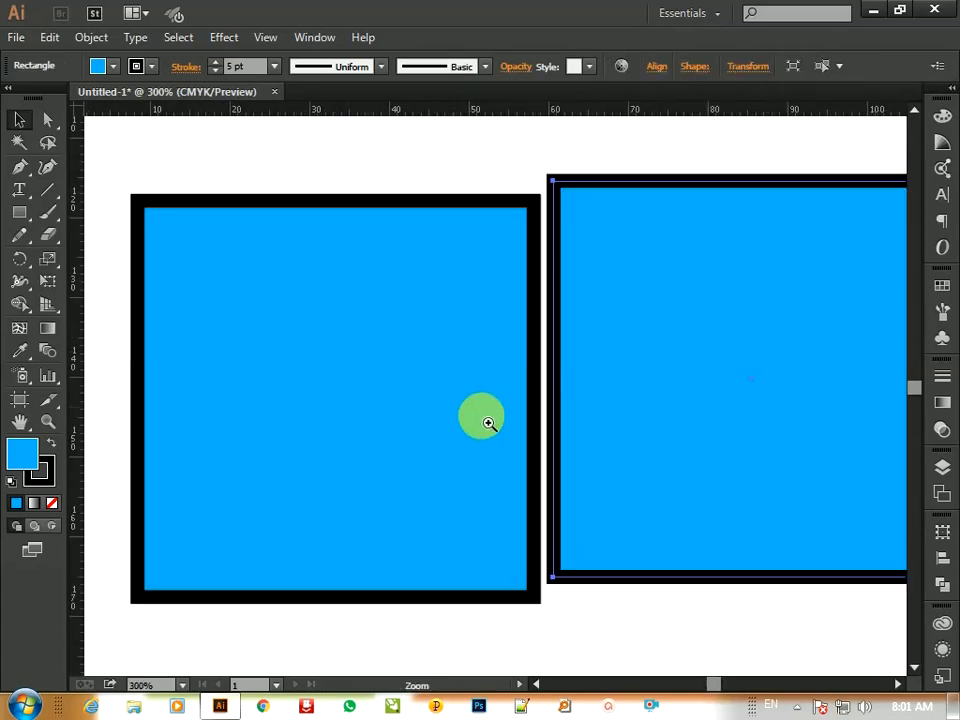
pyautogui.moveTo(667, 468); pyautogui.dragTo(568, 499)
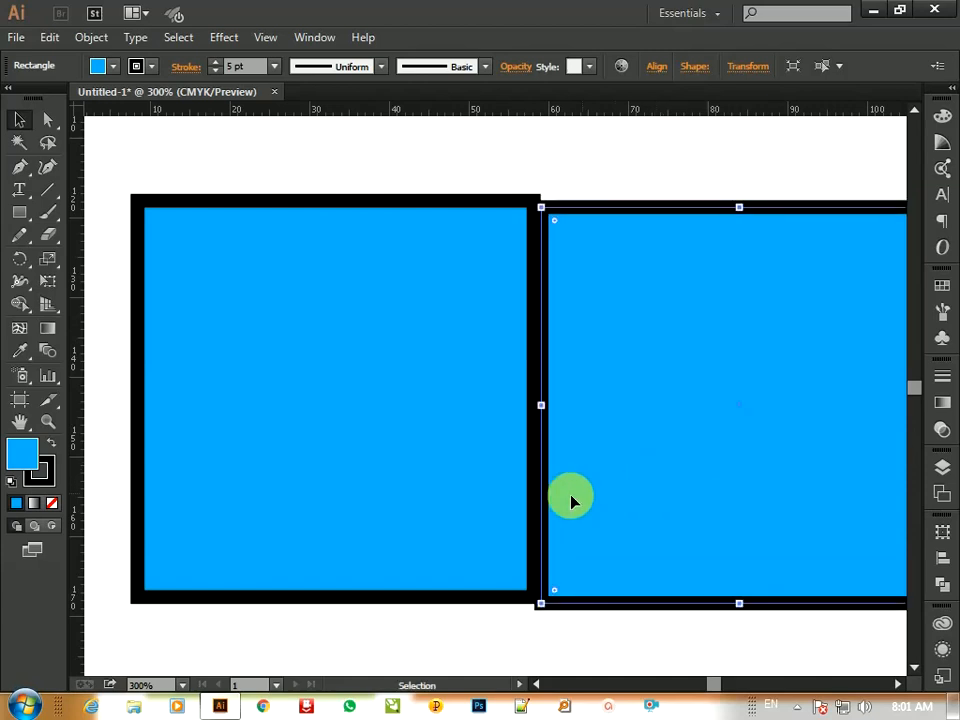
# Select both blue squares and apply Vertical Align Top to them.
pyautogui.keyDown('shift'); pyautogui.click(478, 210); pyautogui.keyUp('shift')
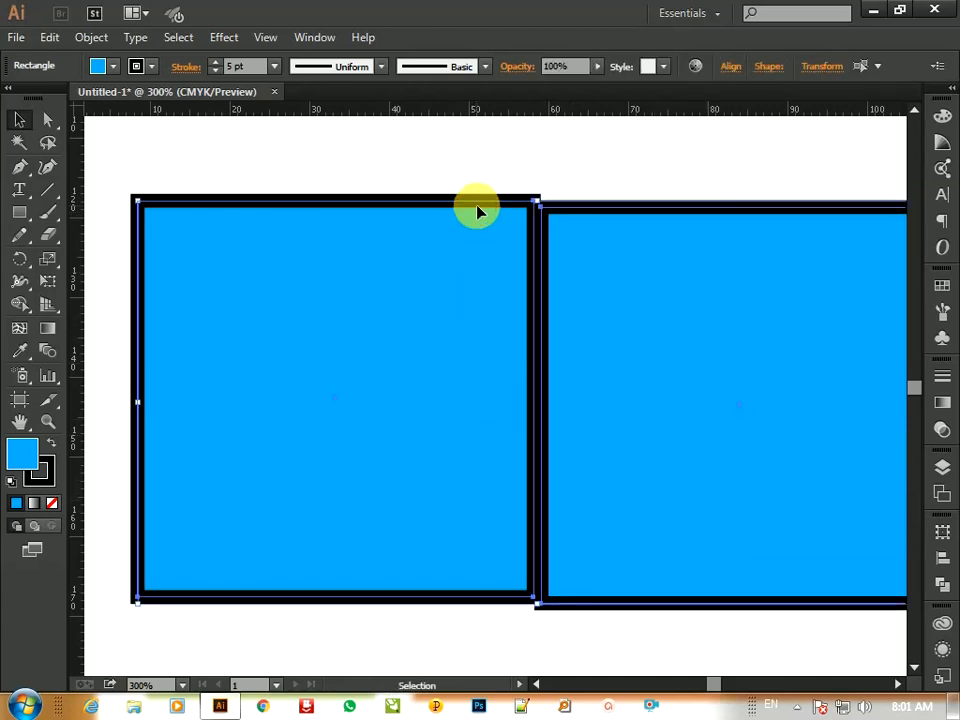
pyautogui.click(942, 557)
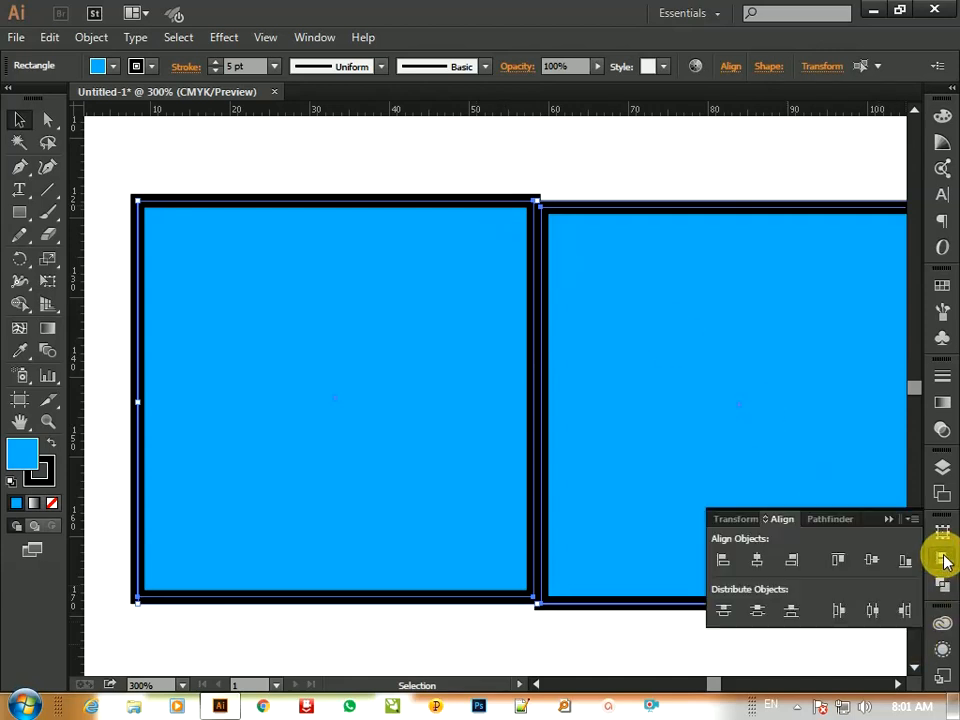
pyautogui.click(836, 561)
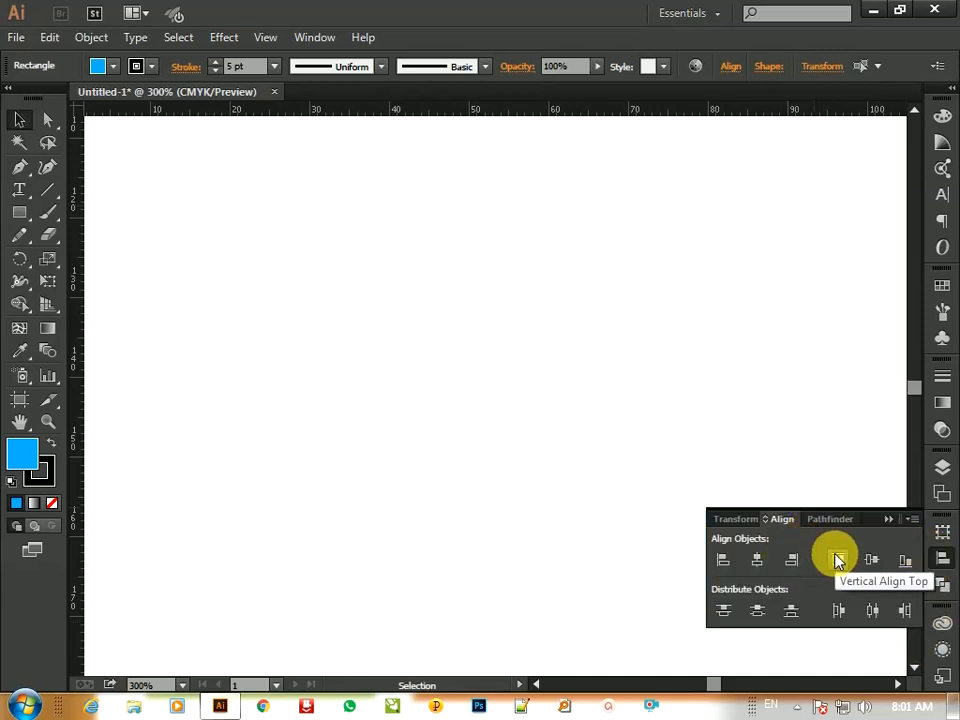
pyautogui.click(394, 504)
pyautogui.hotkey('ctrl', '0')
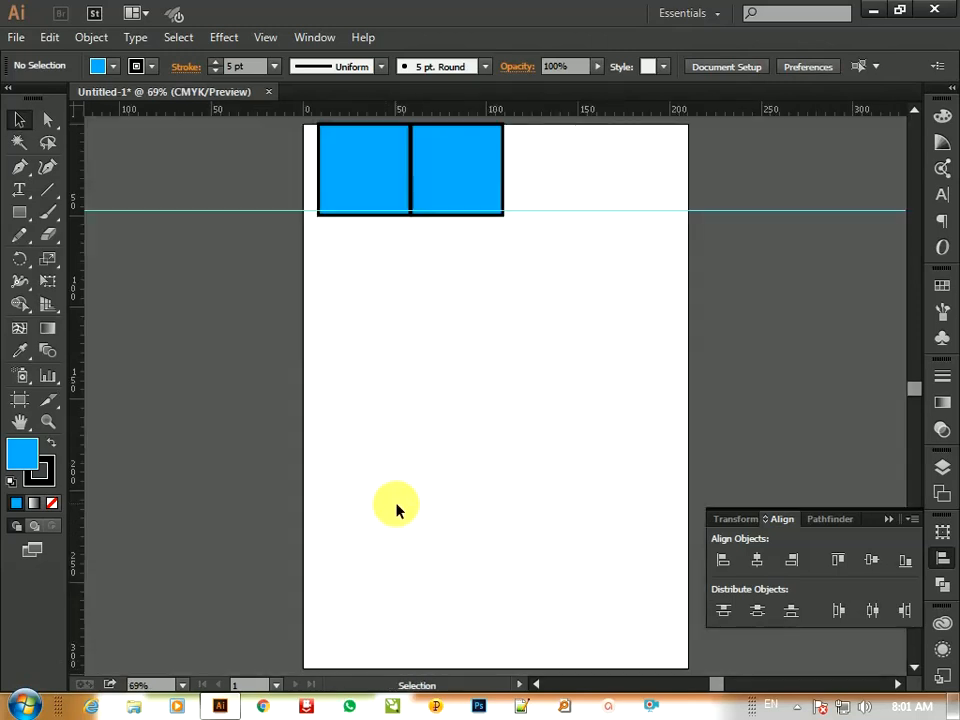
# Select both squares and move them, together with the guide, down from the artboard's top edge by about 59 mm.
pyautogui.click(456, 156)
pyautogui.doubleClick(388, 414)
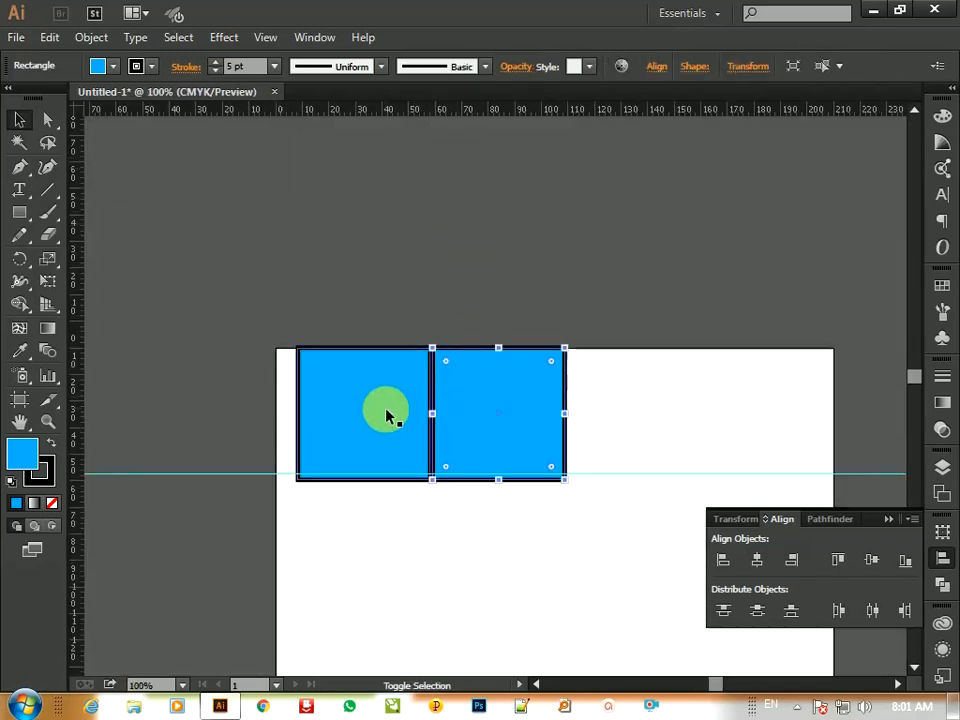
pyautogui.doubleClick(590, 342)
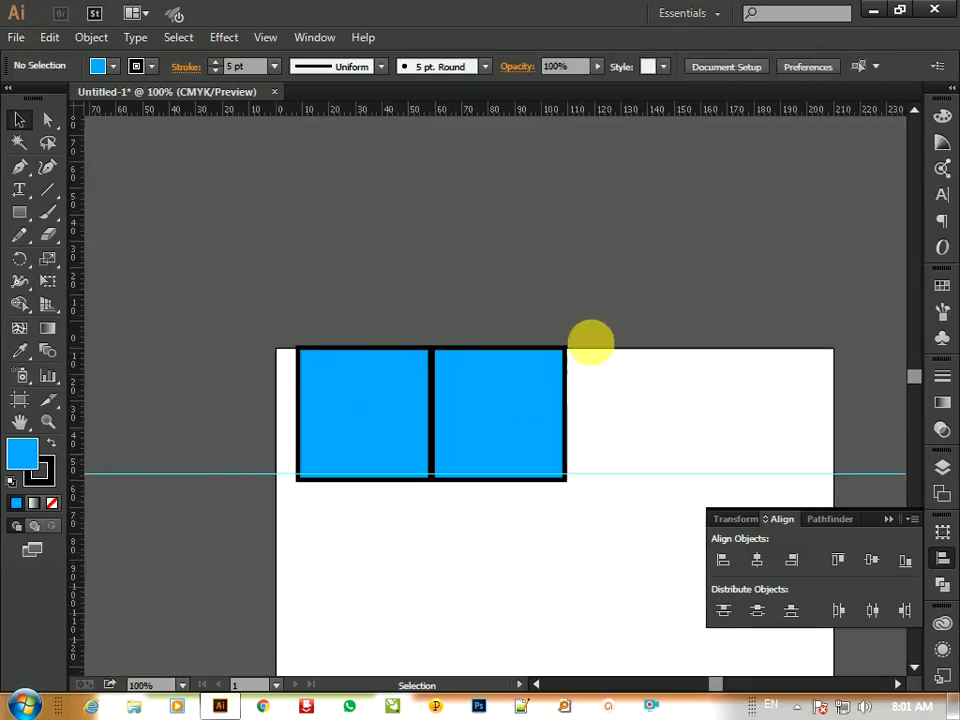
pyautogui.moveTo(360, 475); pyautogui.dragTo(377, 612)
pyautogui.click(628, 458)
# Duplicate the left blue square and place the copy directly above it.
pyautogui.keyDown('ctrl'); pyautogui.click(453, 575); pyautogui.keyUp('ctrl')
pyautogui.keyDown('ctrl'); pyautogui.click(453, 575); pyautogui.keyUp('ctrl')
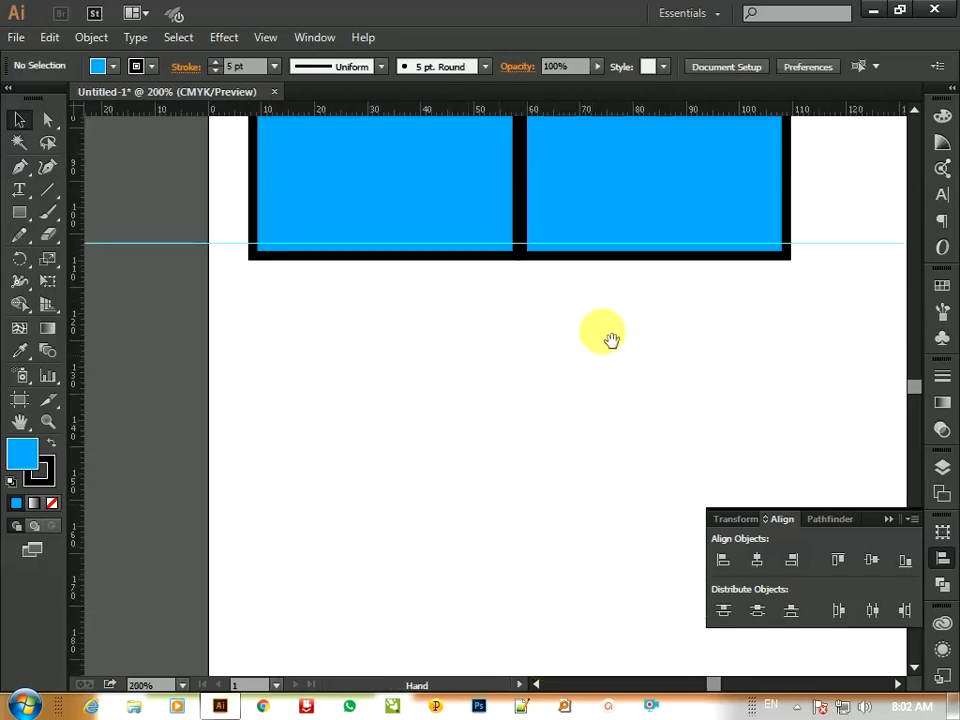
pyautogui.moveTo(624, 284); pyautogui.dragTo(627, 659)
pyautogui.moveTo(465, 474); pyautogui.dragTo(456, 204)
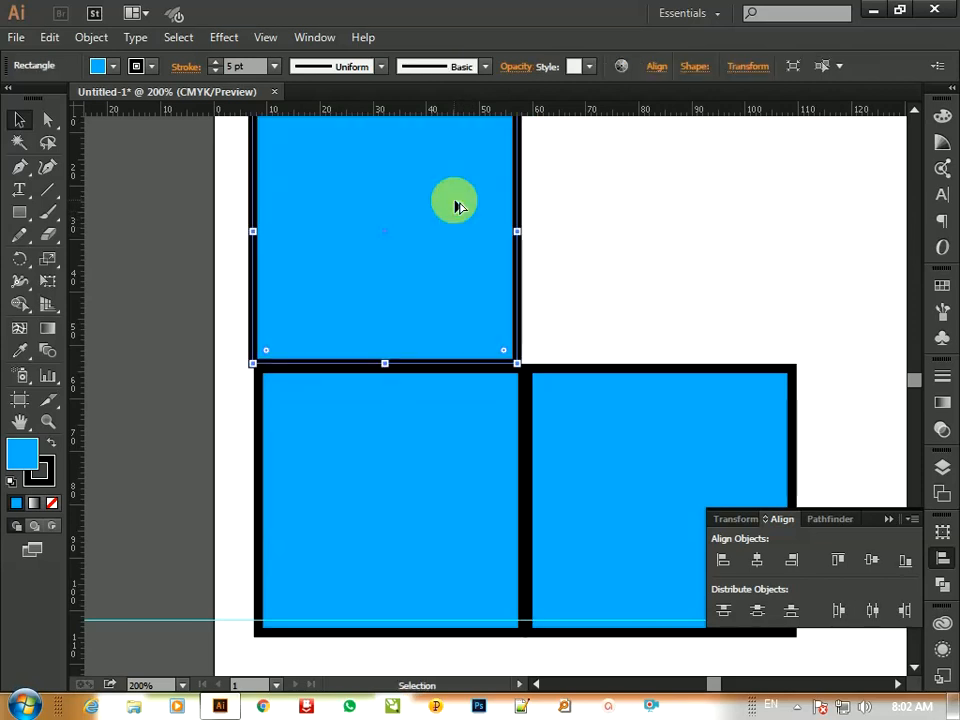
# Try Horizontal Align Right on the upper square and the one below it, and undo the alignment.
pyautogui.keyDown('shift'); pyautogui.click(510, 441); pyautogui.keyUp('shift')
pyautogui.click(789, 564)
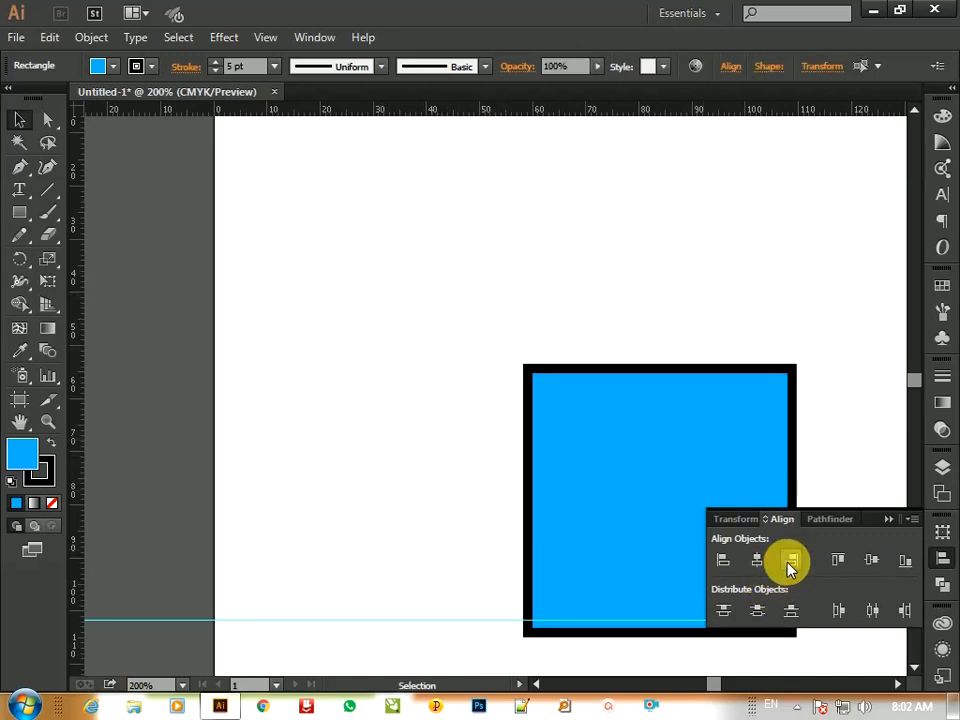
pyautogui.hotkey('ctrl', '0')
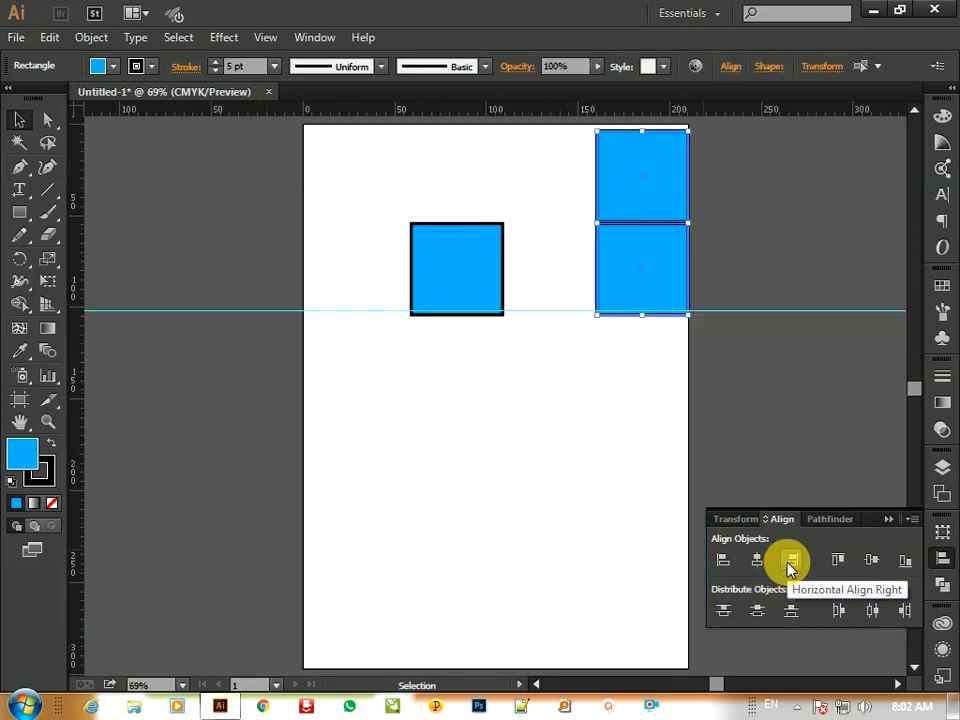
pyautogui.press('a')
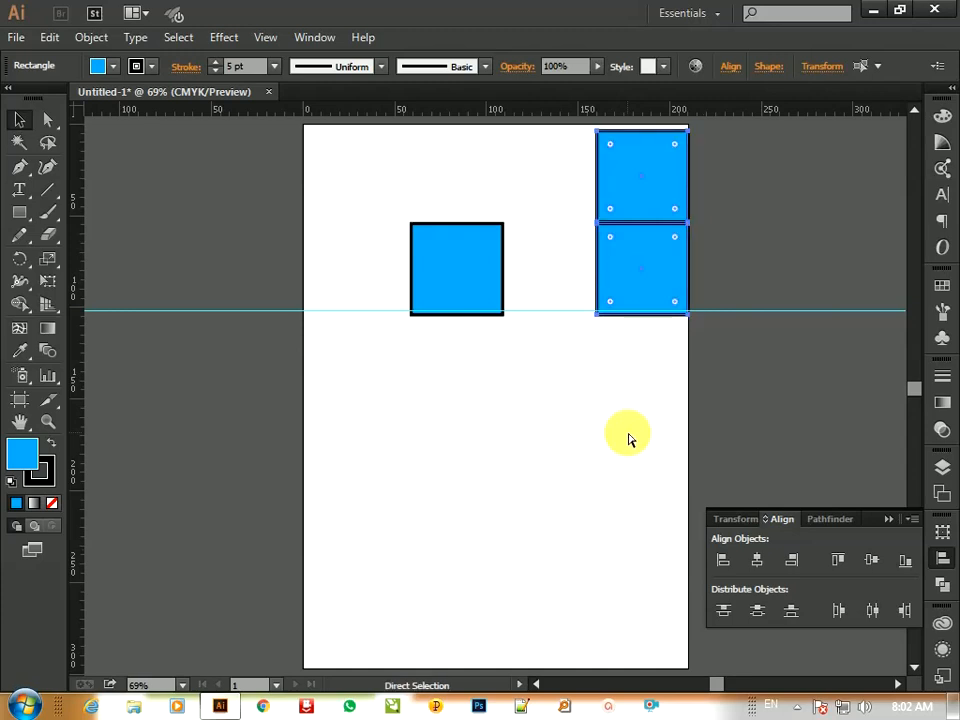
pyautogui.hotkey('ctrl', 'z')
# Nudge the upper square to the right until it lines up with the square below, and leave it selected.
pyautogui.click(609, 432)
pyautogui.keyDown('ctrl'); pyautogui.click(396, 183); pyautogui.keyUp('ctrl')
pyautogui.keyDown('ctrl'); pyautogui.click(396, 183); pyautogui.keyUp('ctrl')
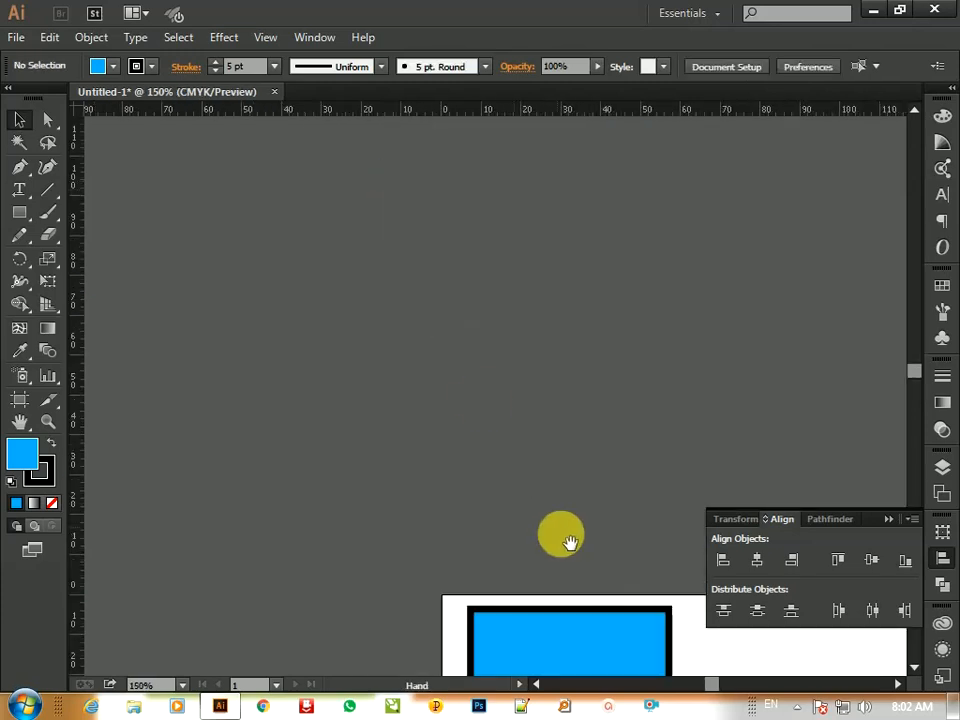
pyautogui.moveTo(569, 541); pyautogui.dragTo(370, 126)
pyautogui.click(422, 318)
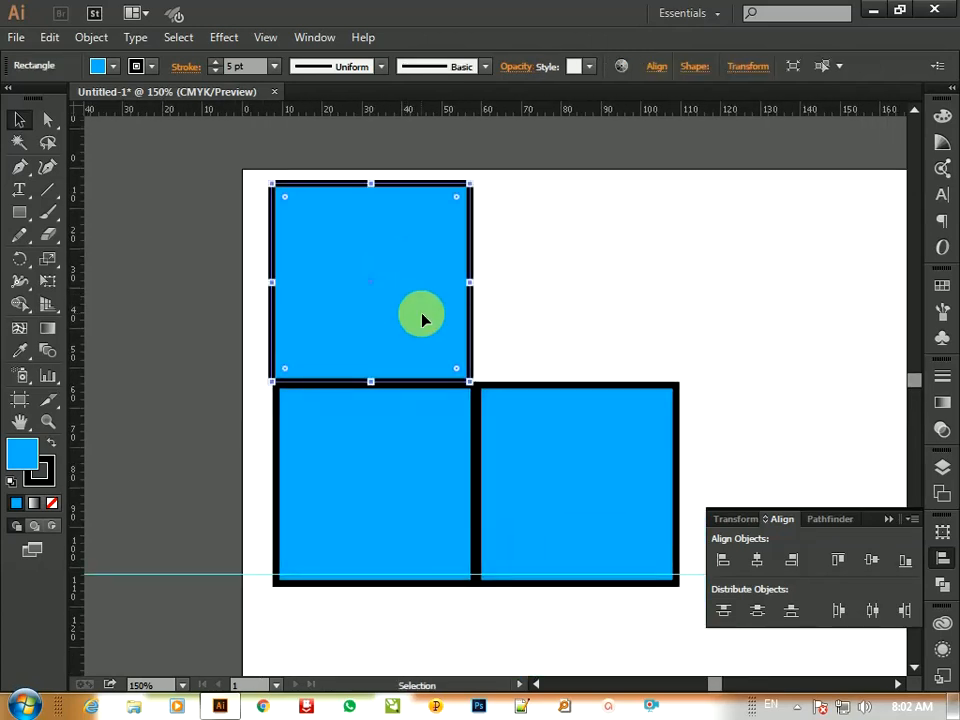
pyautogui.press('Right')
pyautogui.press('Right')
pyautogui.press('Right')
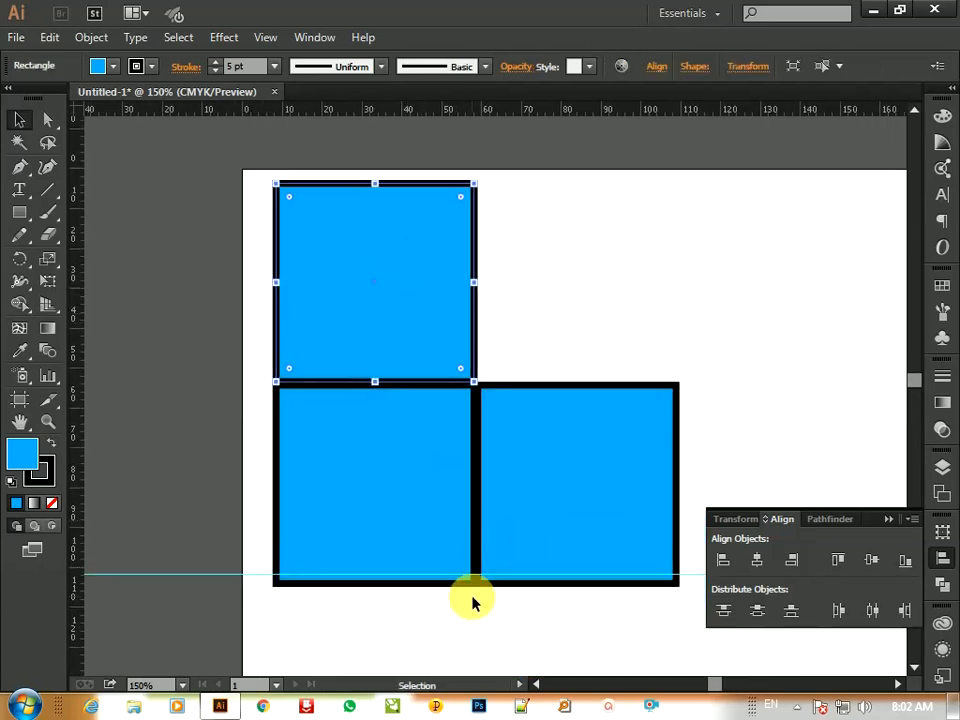
pyautogui.click(474, 601)
pyautogui.click(440, 343)
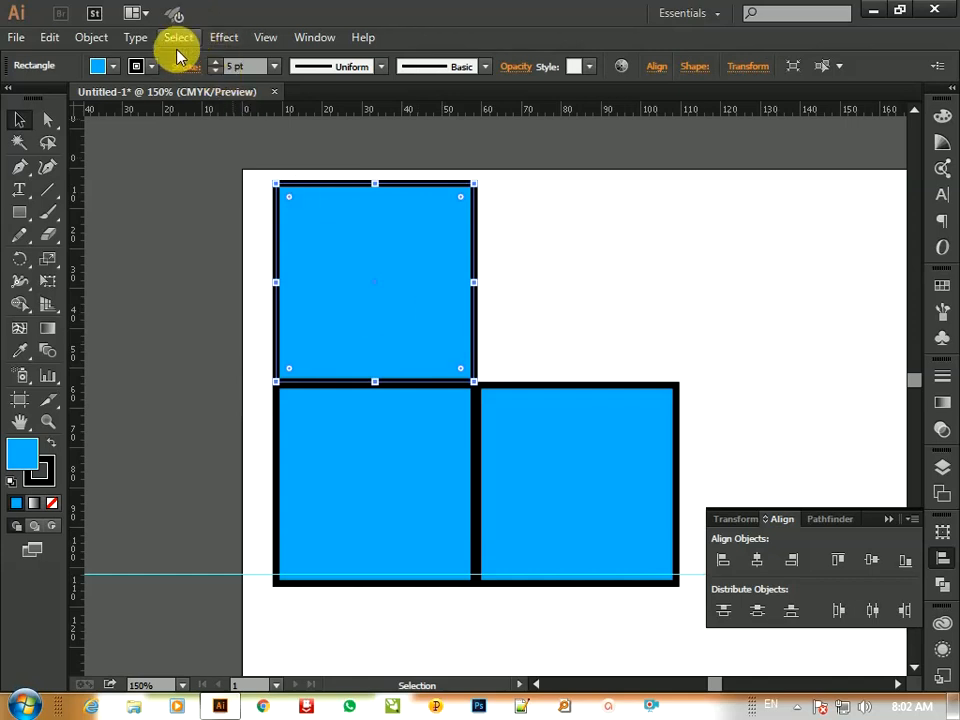
# Remove the blue fill from the upper square, leaving its black stroke.
pyautogui.click(116, 66)
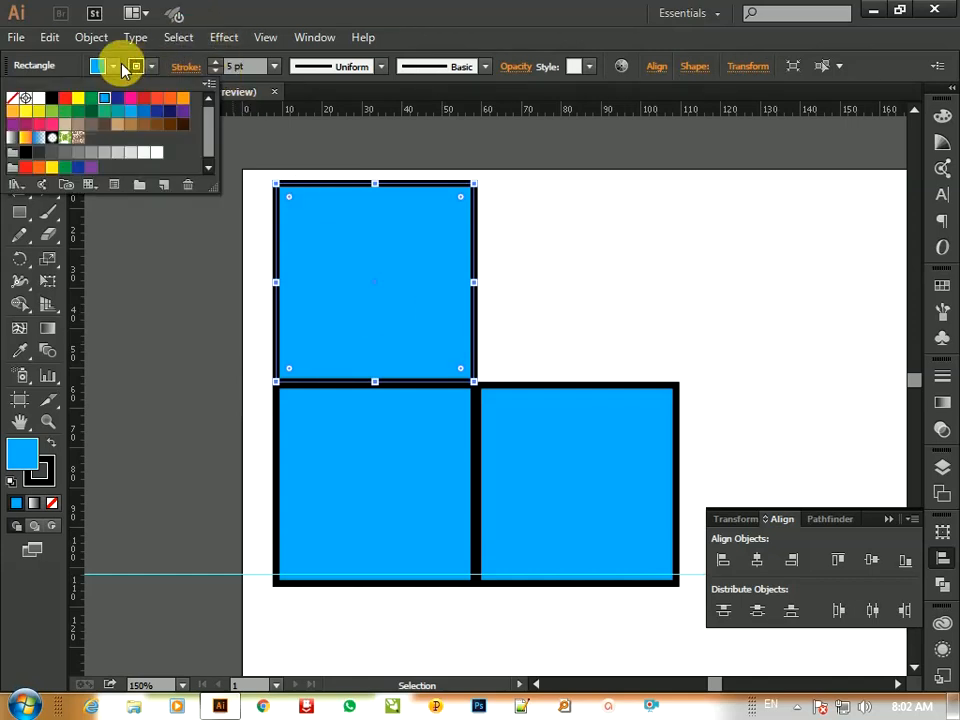
pyautogui.click(23, 104)
pyautogui.click(407, 455)
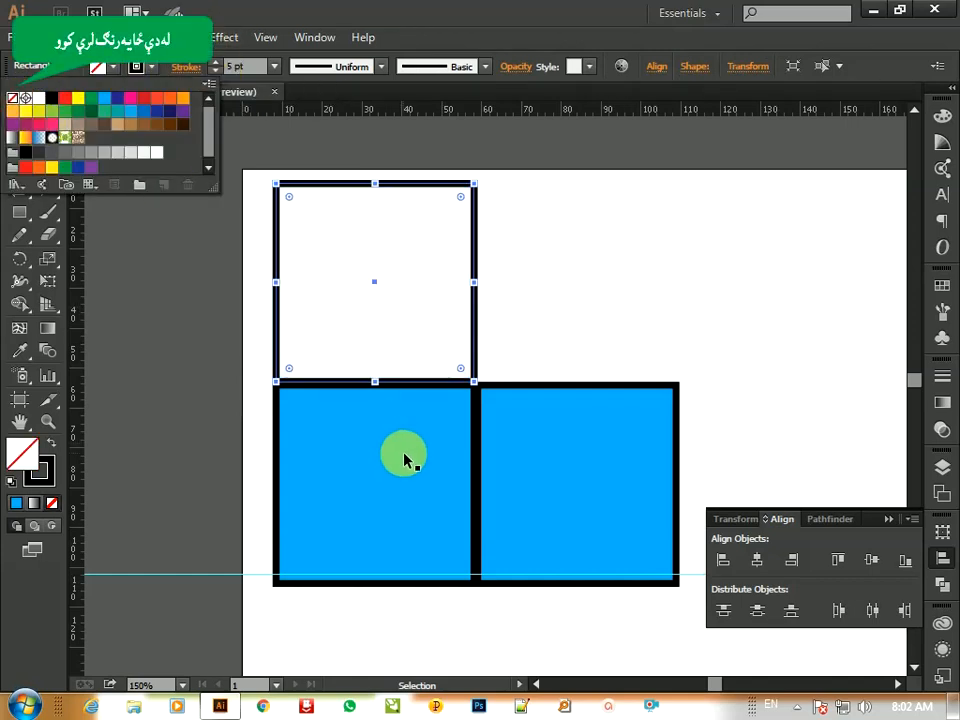
pyautogui.click(115, 68)
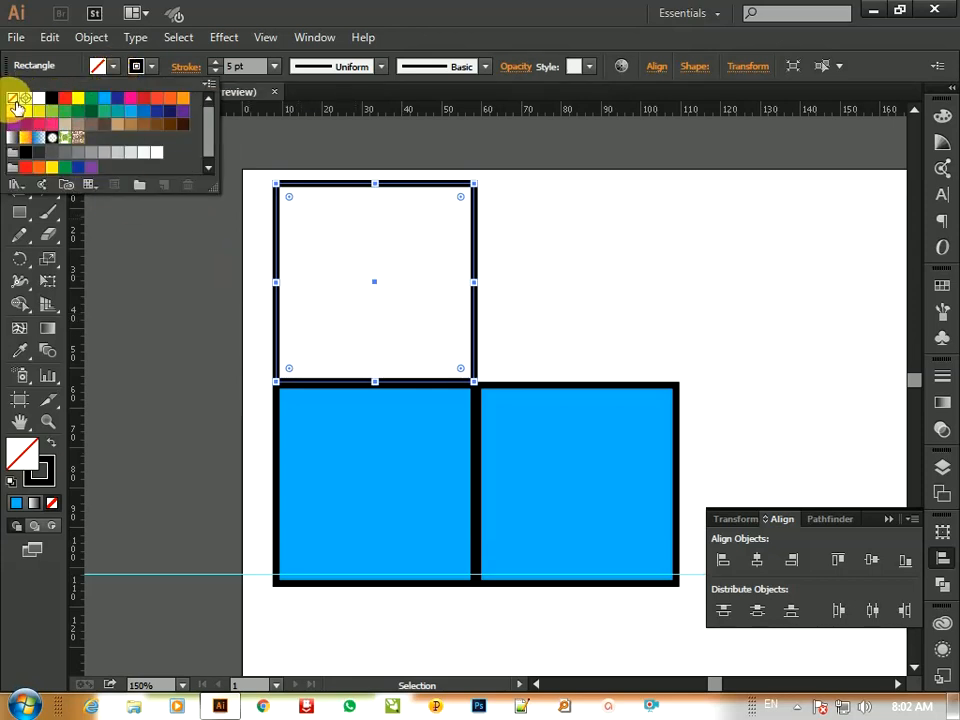
pyautogui.click(508, 412)
# Set the fill of the square below it to none.
pyautogui.click(446, 458)
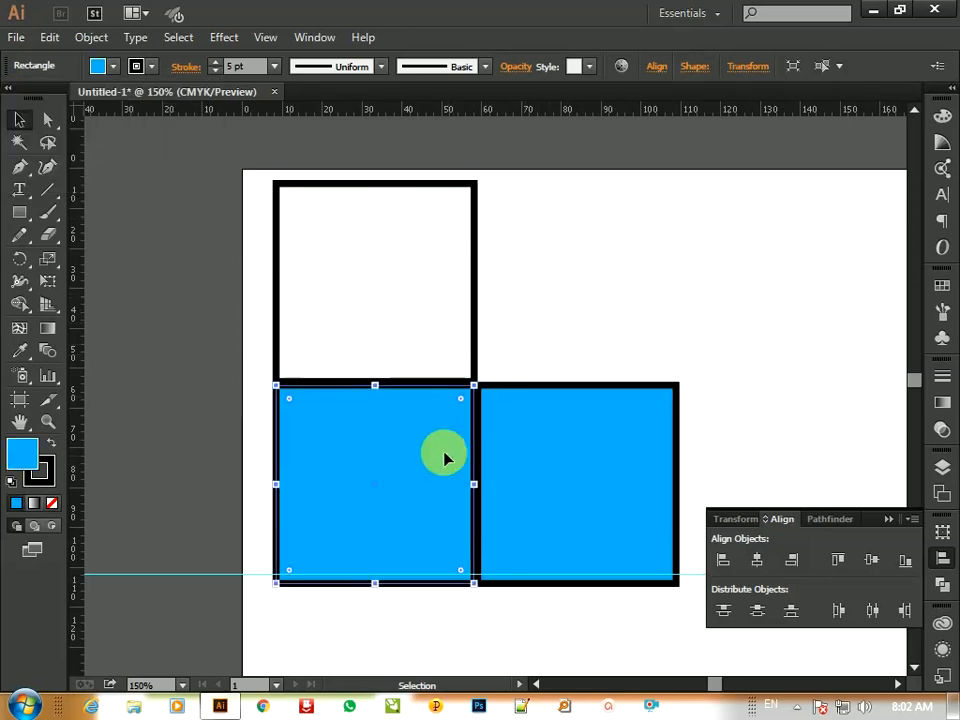
pyautogui.click(110, 66)
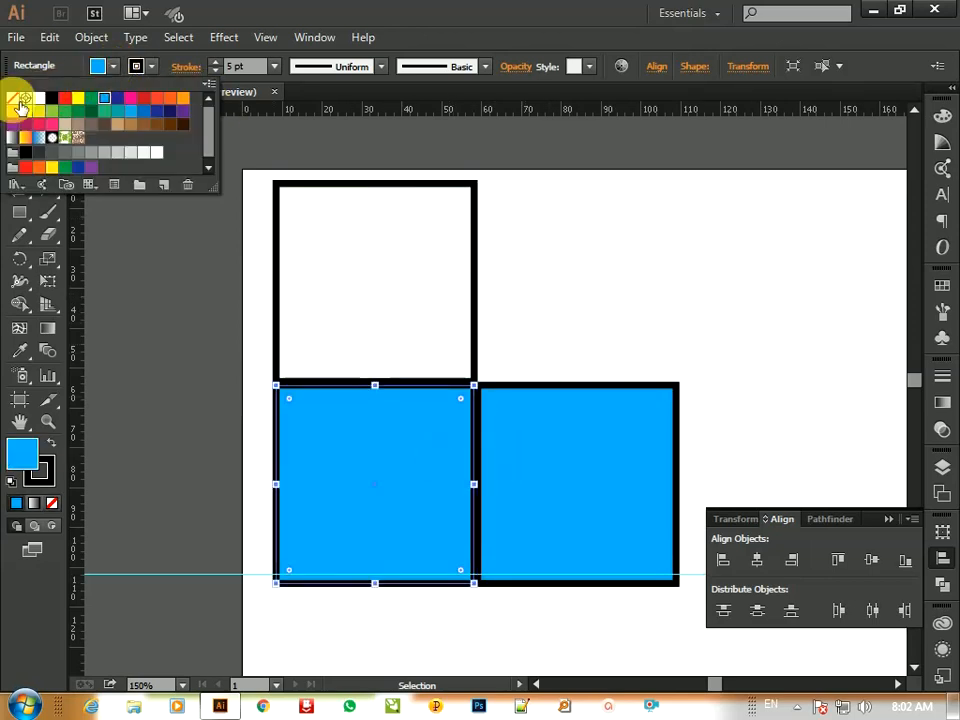
pyautogui.click(20, 101)
pyautogui.click(113, 67)
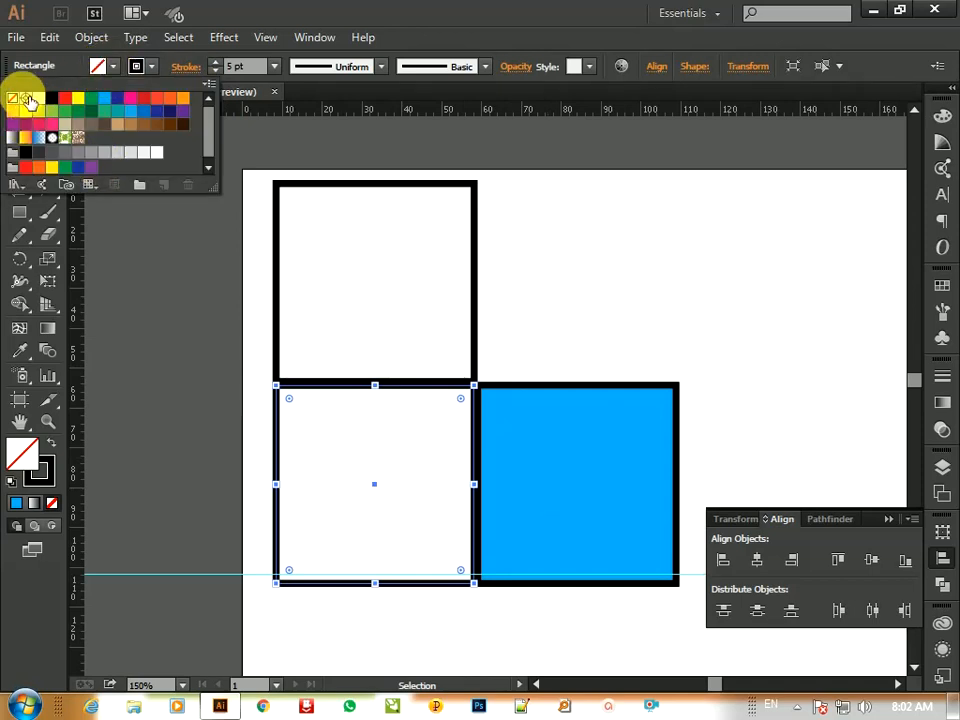
# Set the right square's fill to none, leave isolation mode and deselect everything.
pyautogui.click(561, 456)
pyautogui.doubleClick(561, 456)
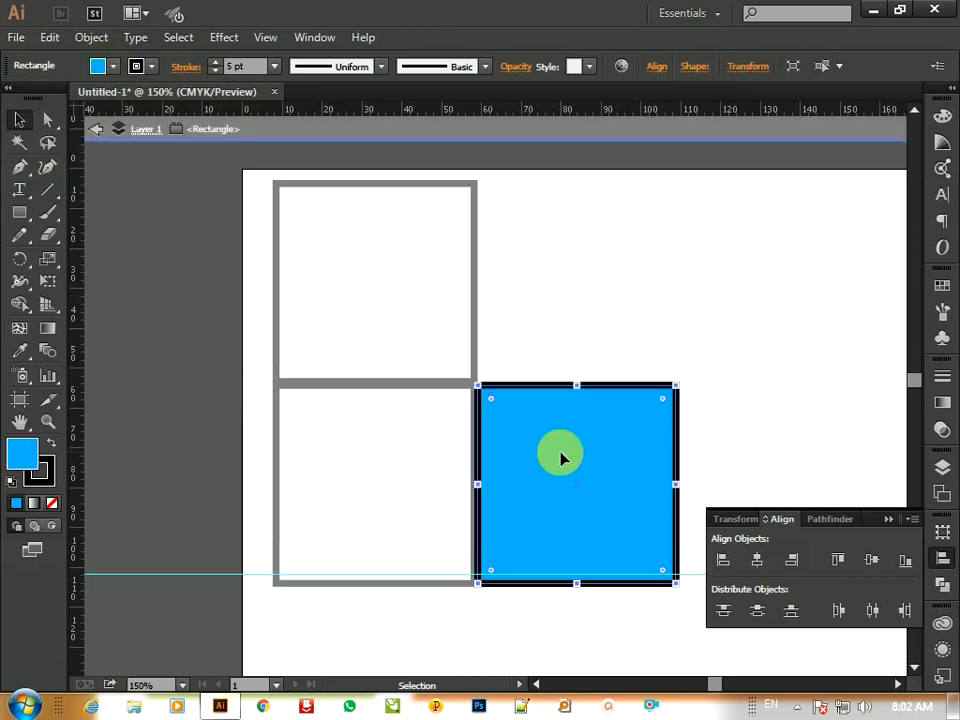
pyautogui.click(113, 67)
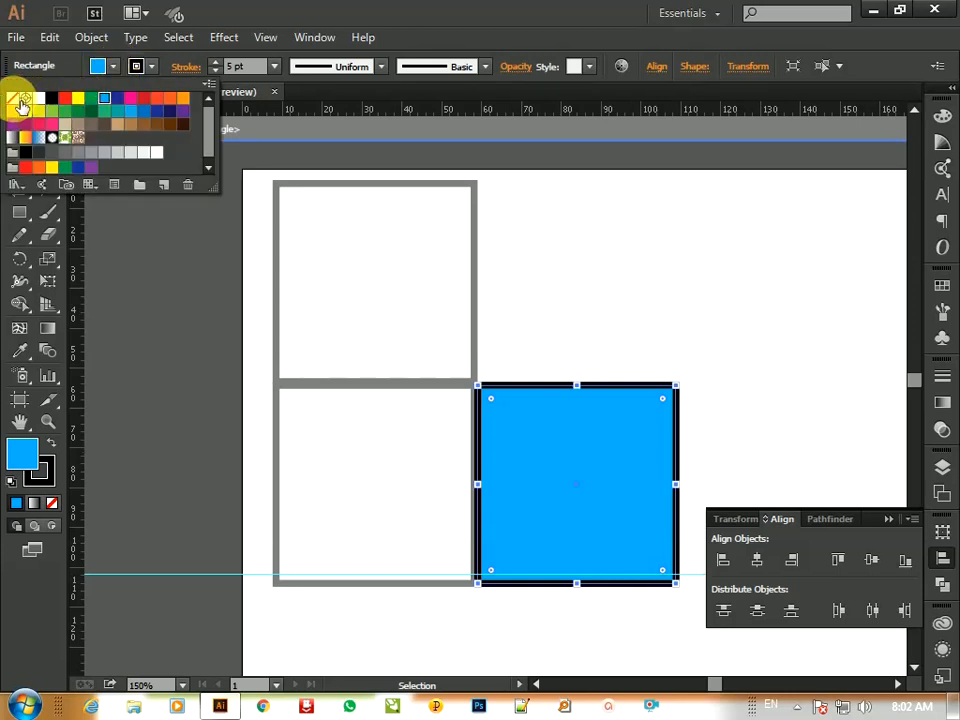
pyautogui.click(13, 98)
pyautogui.click(555, 330)
pyautogui.doubleClick(565, 296)
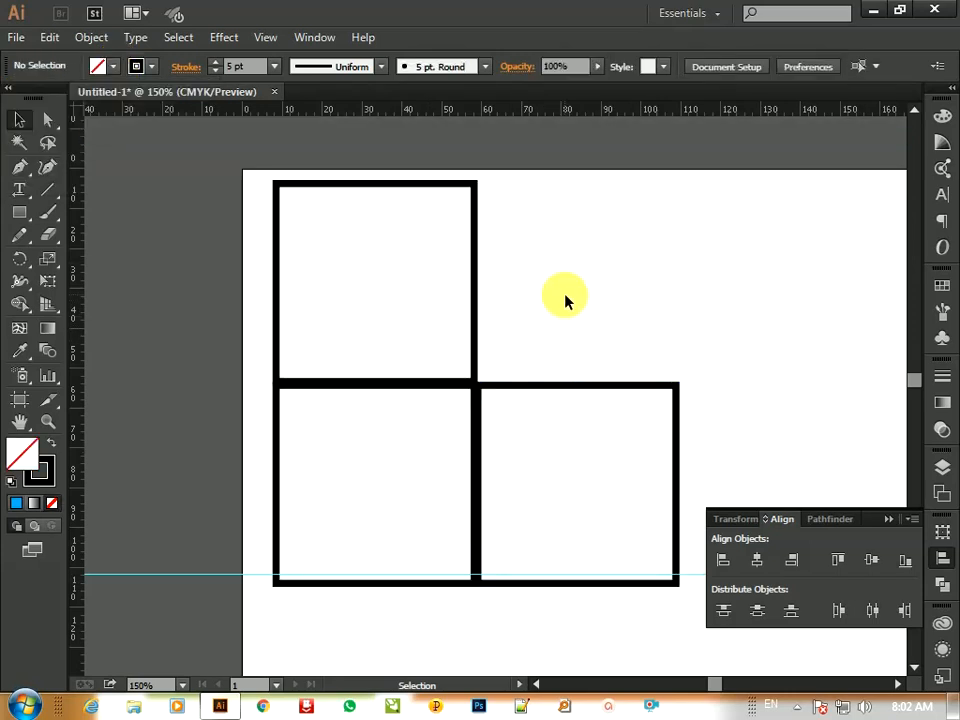
# Select all three squares together with the guide and move them down the artboard by about 100 mm, slightly to the right.
pyautogui.hotkey('ctrl', '0')
pyautogui.moveTo(578, 180); pyautogui.dragTo(302, 362)
pyautogui.moveTo(414, 232); pyautogui.dragTo(436, 423)
# Delete the horizontal guide running through the lower squares.
pyautogui.click(565, 514)
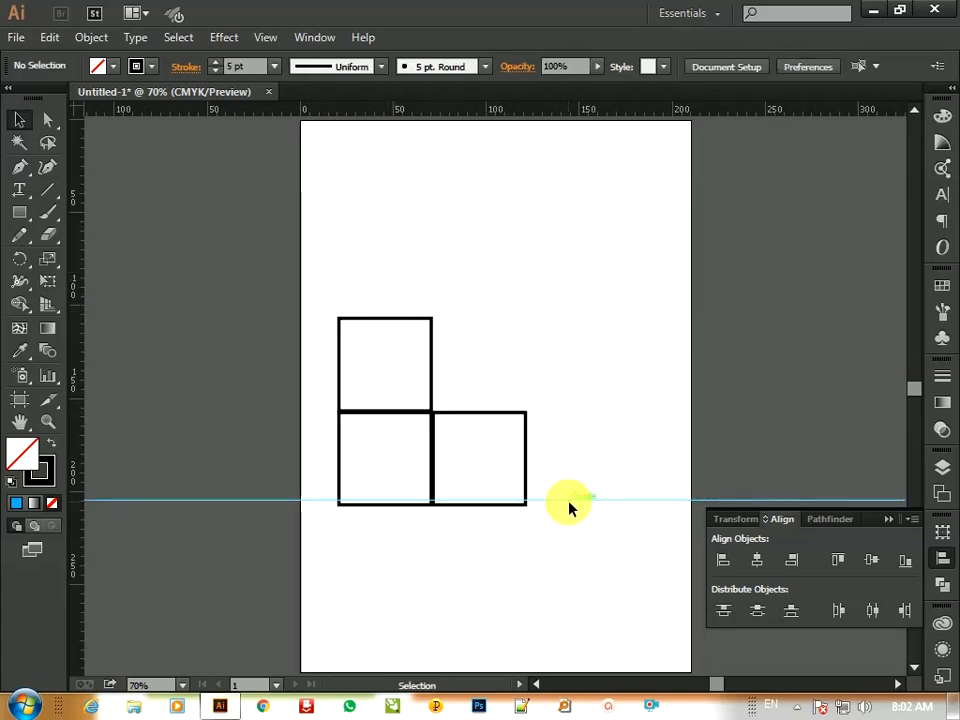
pyautogui.click(567, 500)
pyautogui.press('Delete')
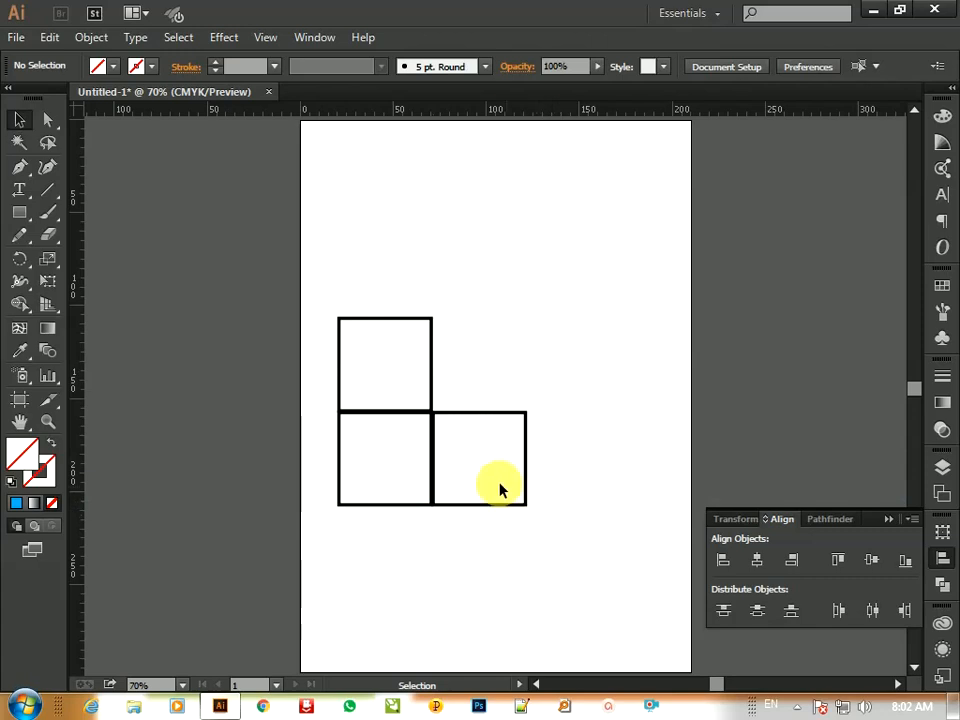
# Try moving the right square's upper-right anchor point inward with Direct Selection, and undo the move.
pyautogui.click(47, 120)
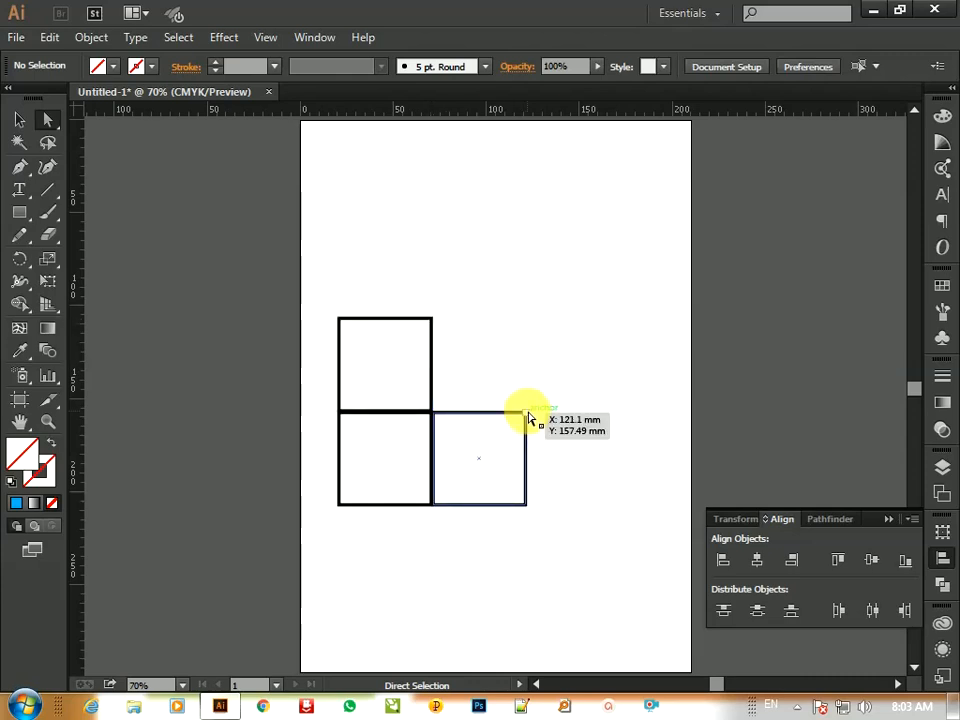
pyautogui.moveTo(522, 415); pyautogui.dragTo(494, 390)
pyautogui.hotkey('ctrl', 'z')
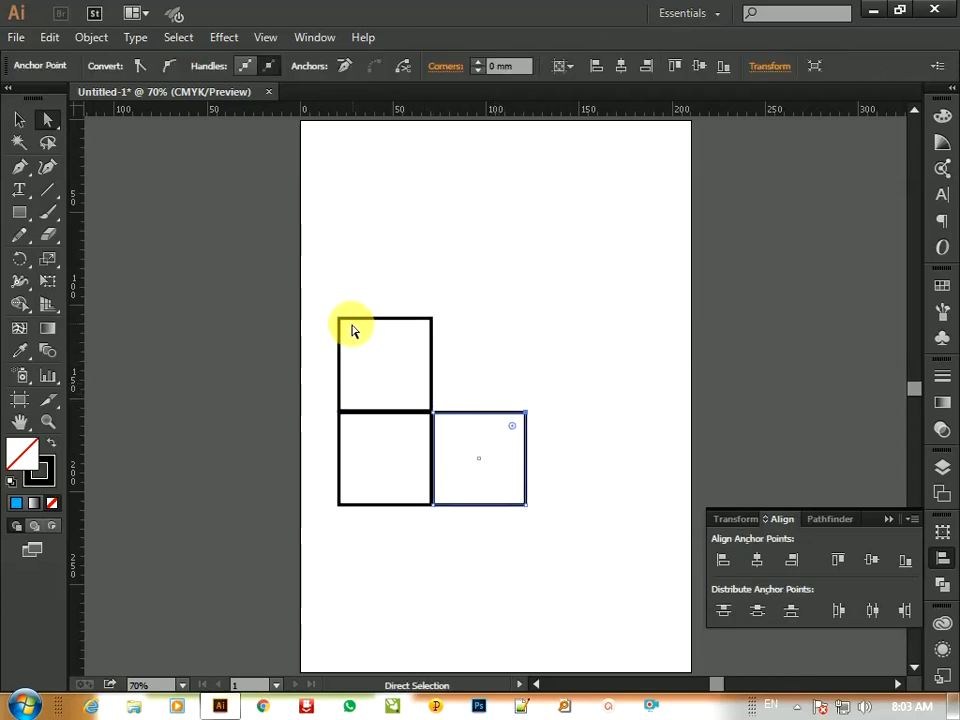
# Shift the upper square's two top corners and the right square's two outer corners so they slant into a cube's top and side faces.
pyautogui.moveTo(311, 294); pyautogui.dragTo(492, 386)
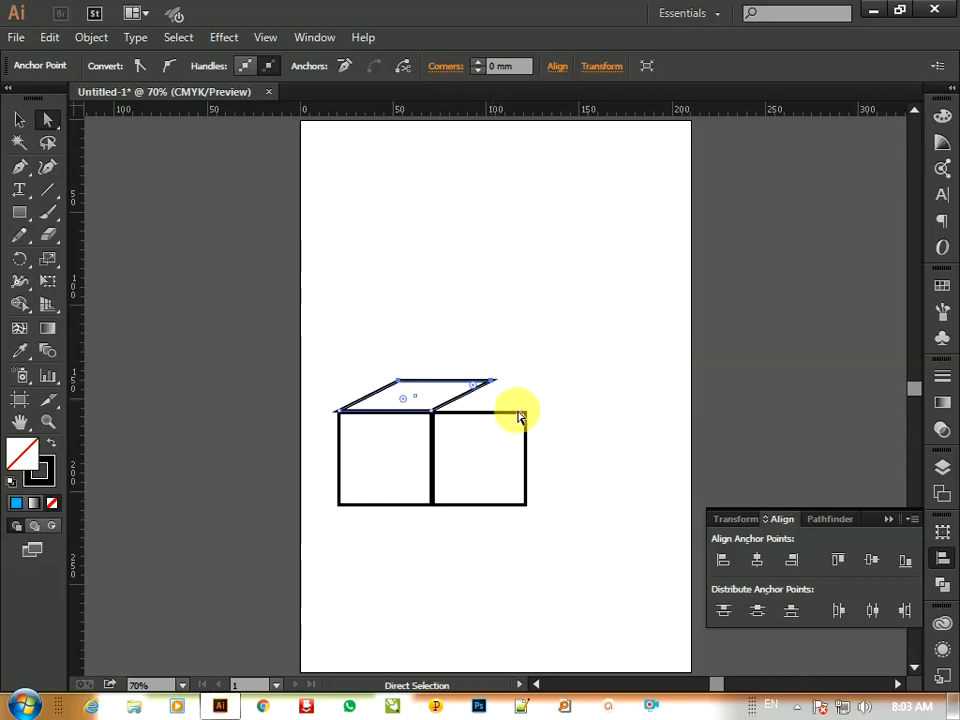
pyautogui.moveTo(565, 401); pyautogui.dragTo(514, 535)
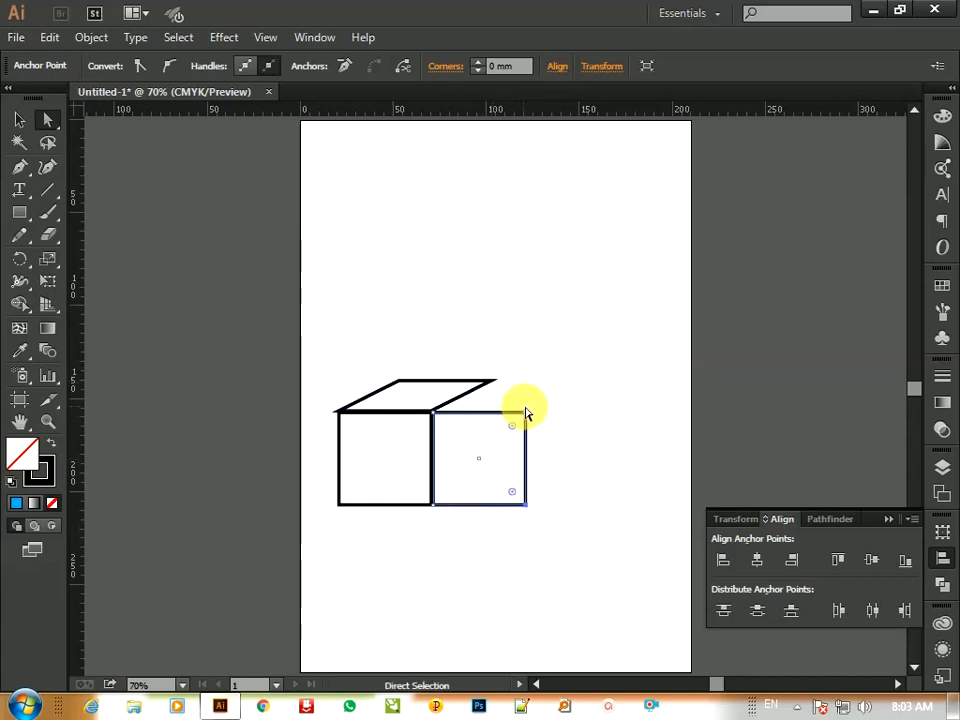
pyautogui.moveTo(525, 413); pyautogui.dragTo(499, 386)
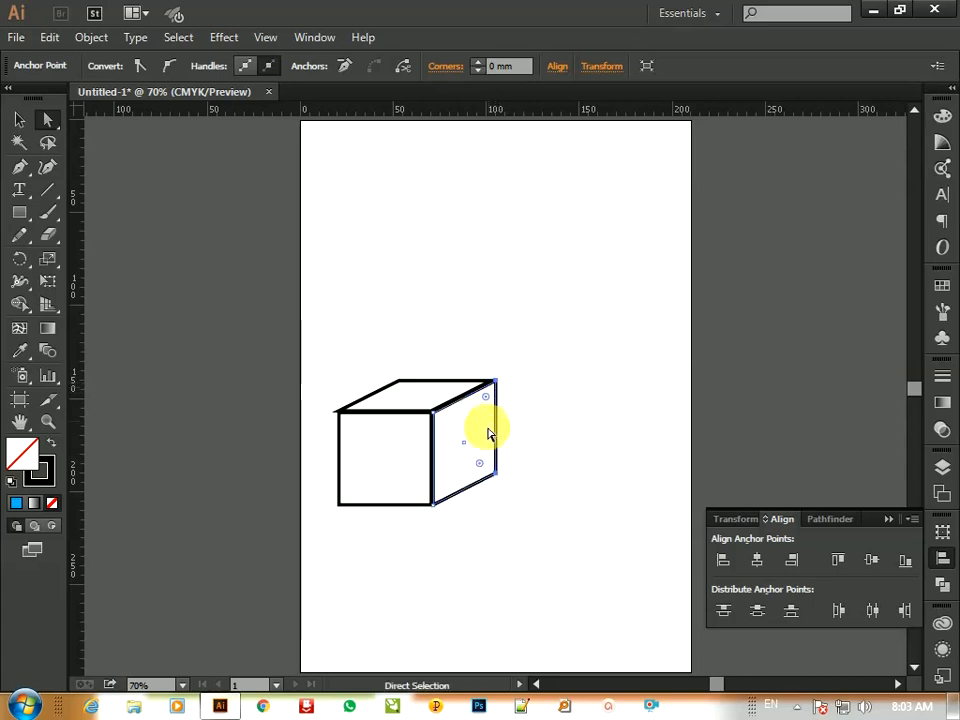
# Move the front-left anchor of the cube's top face about 2 mm to the right so its spike no longer overhangs the front face.
pyautogui.press('z')
pyautogui.click(352, 425)
pyautogui.click(568, 405)
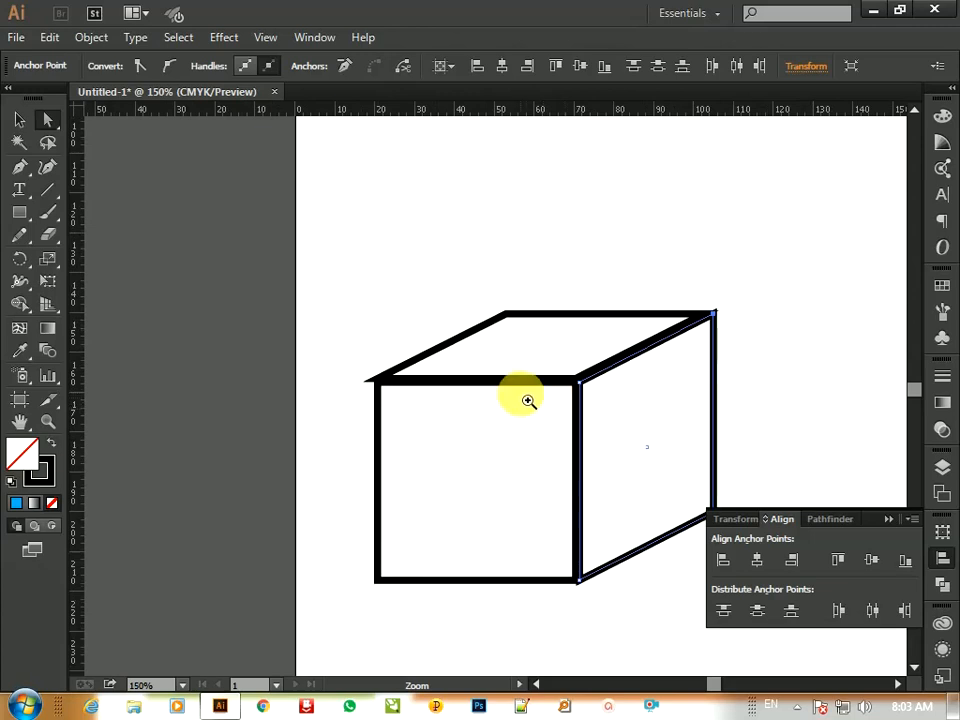
pyautogui.click(528, 400)
pyautogui.click(343, 399)
pyautogui.click(343, 399)
pyautogui.moveTo(643, 439); pyautogui.dragTo(479, 343)
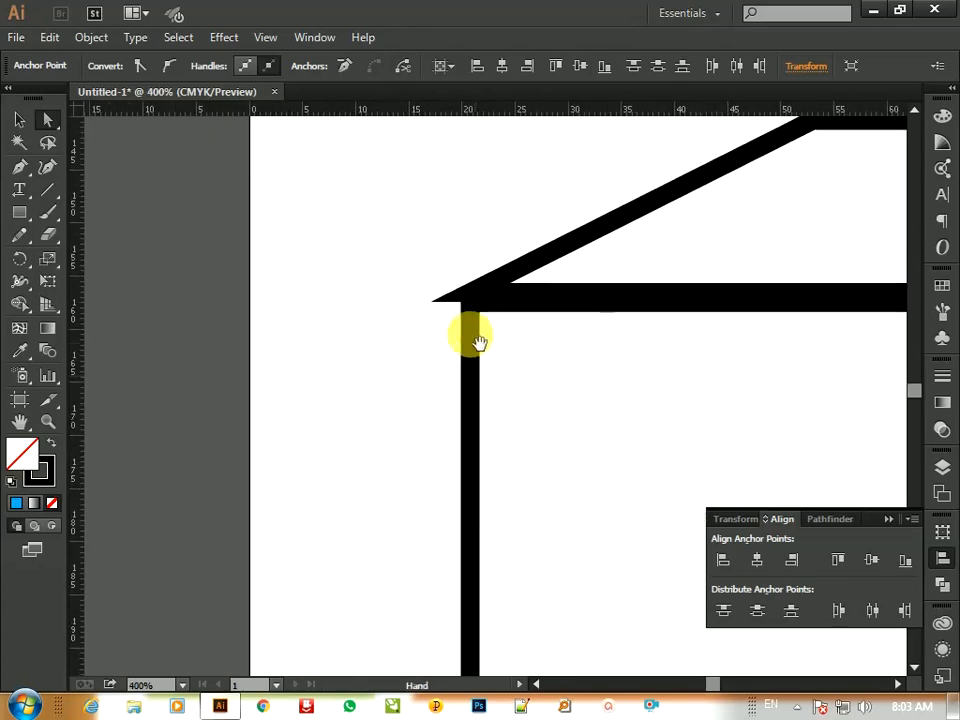
pyautogui.click(457, 303)
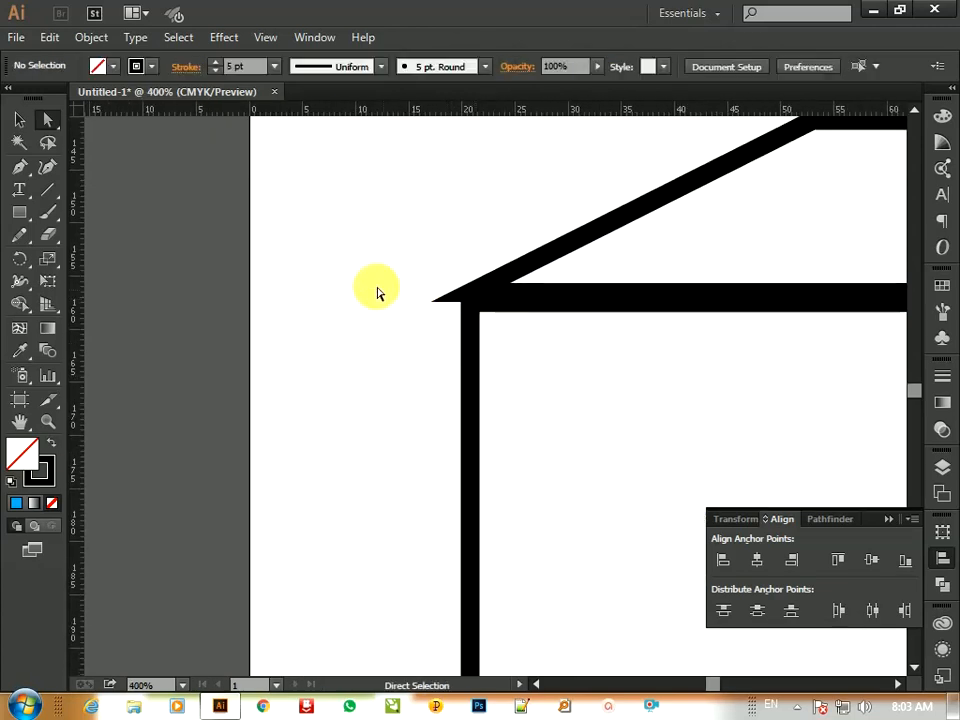
pyautogui.moveTo(371, 277); pyautogui.dragTo(449, 354)
pyautogui.moveTo(367, 246); pyautogui.dragTo(549, 306)
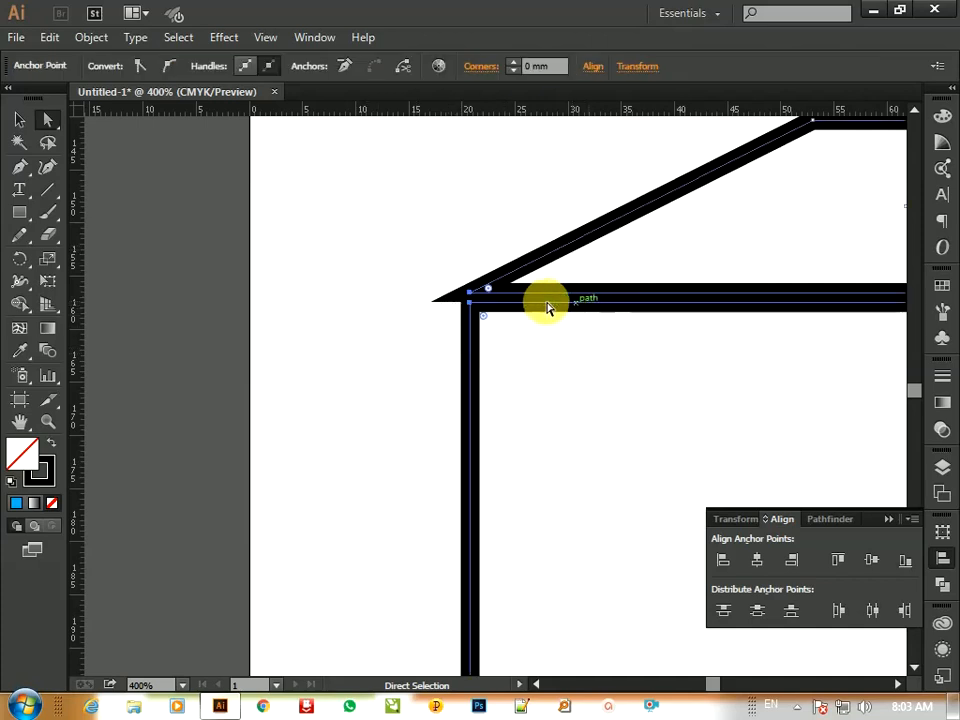
pyautogui.click(444, 334)
pyautogui.click(479, 297)
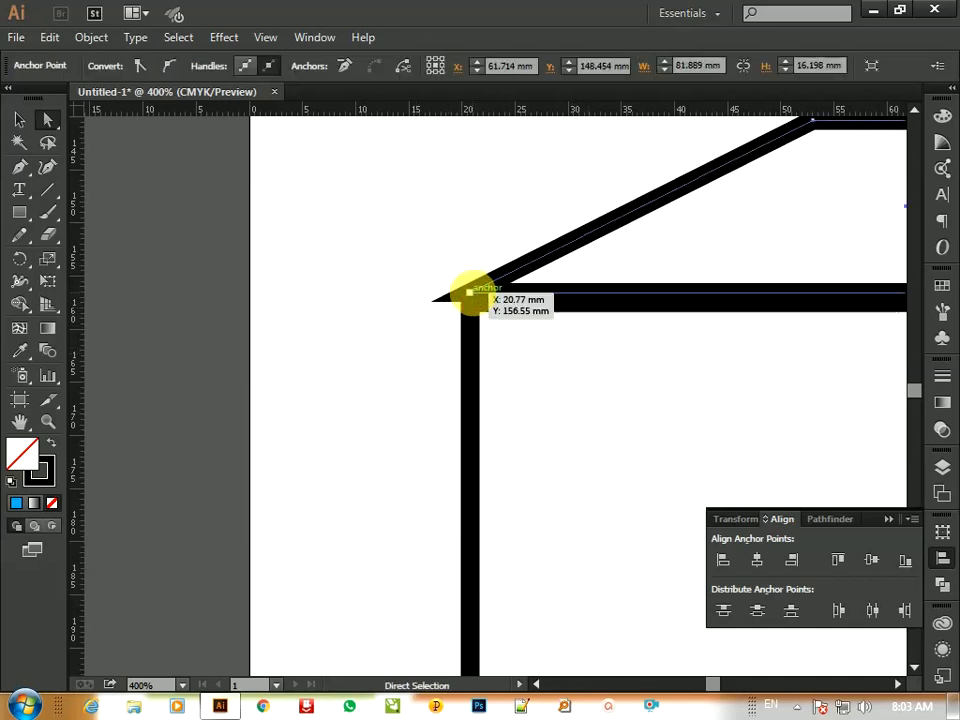
pyautogui.moveTo(476, 299); pyautogui.dragTo(495, 295)
pyautogui.click(499, 285)
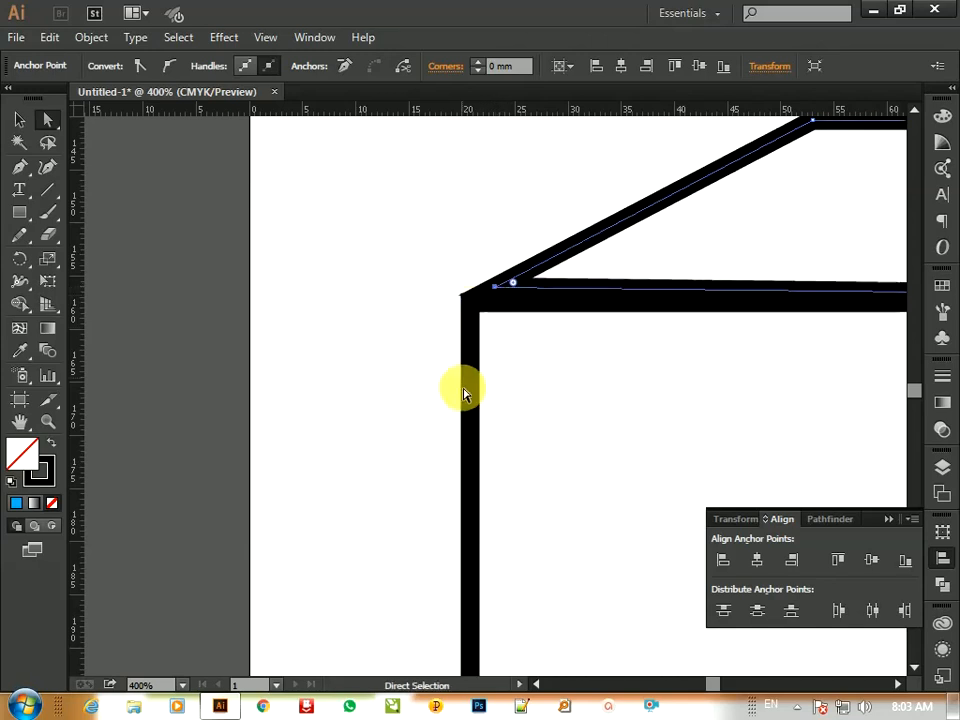
pyautogui.hotkey('ctrl', '0')
pyautogui.click(560, 476)
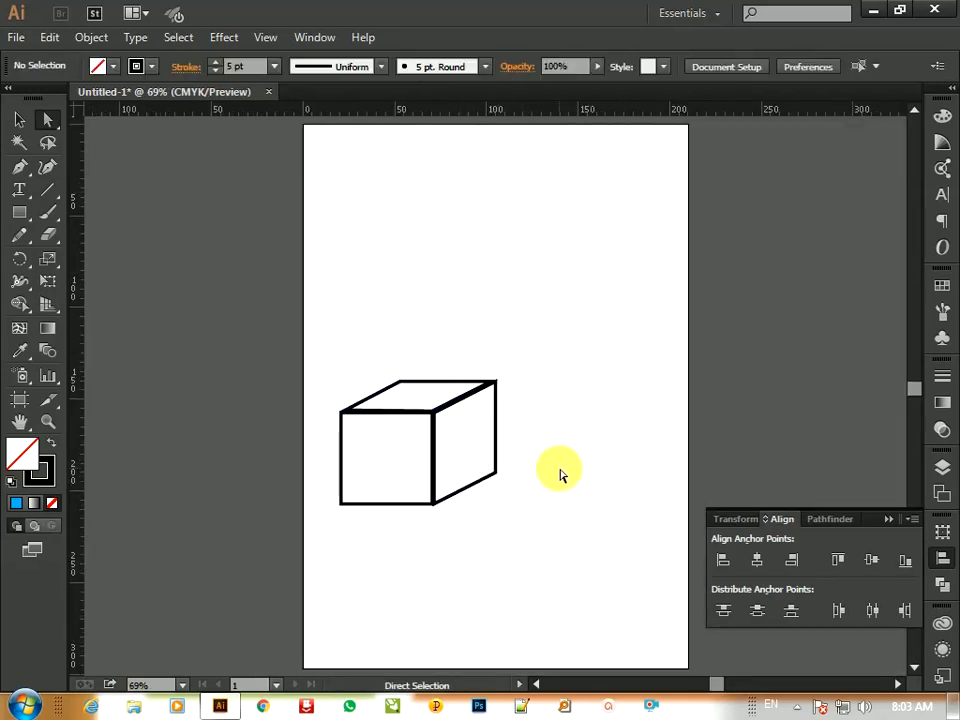
# Move the back-right anchor of the cube's top face slightly up to tidy its joint with the side face.
pyautogui.press('z')
pyautogui.click(514, 424)
pyautogui.click(447, 348)
pyautogui.click(572, 492)
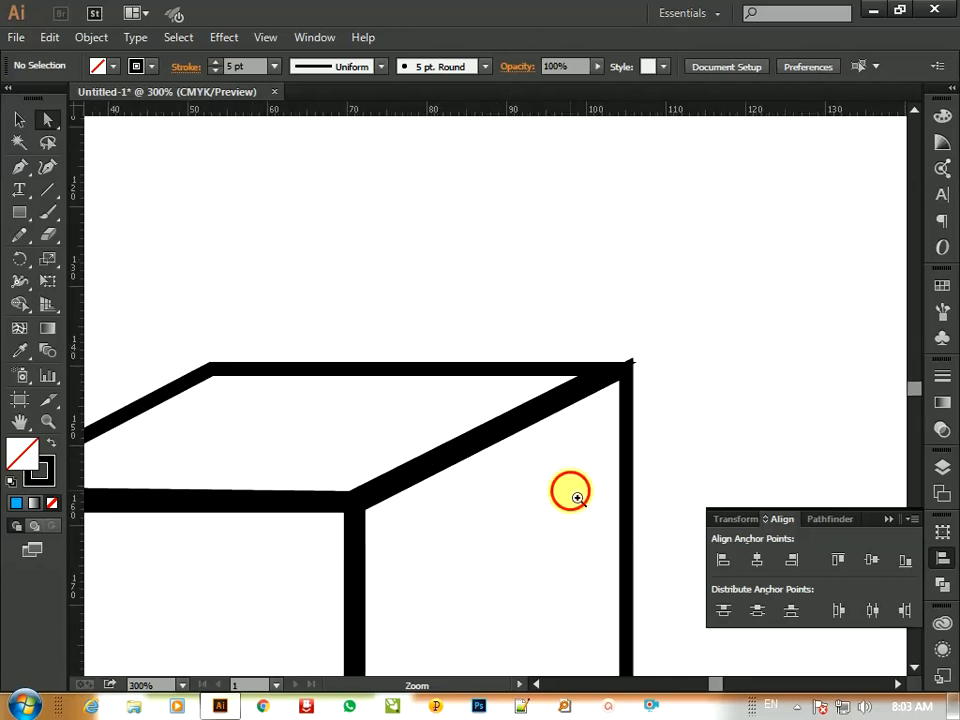
pyautogui.click(577, 497)
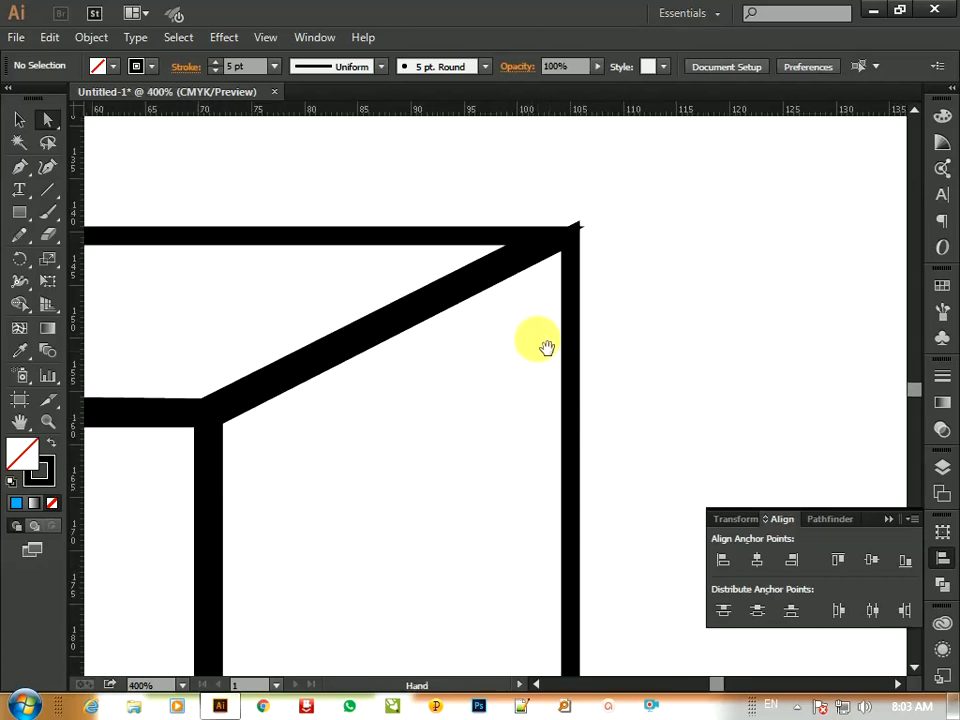
pyautogui.click(493, 236)
pyautogui.click(548, 236)
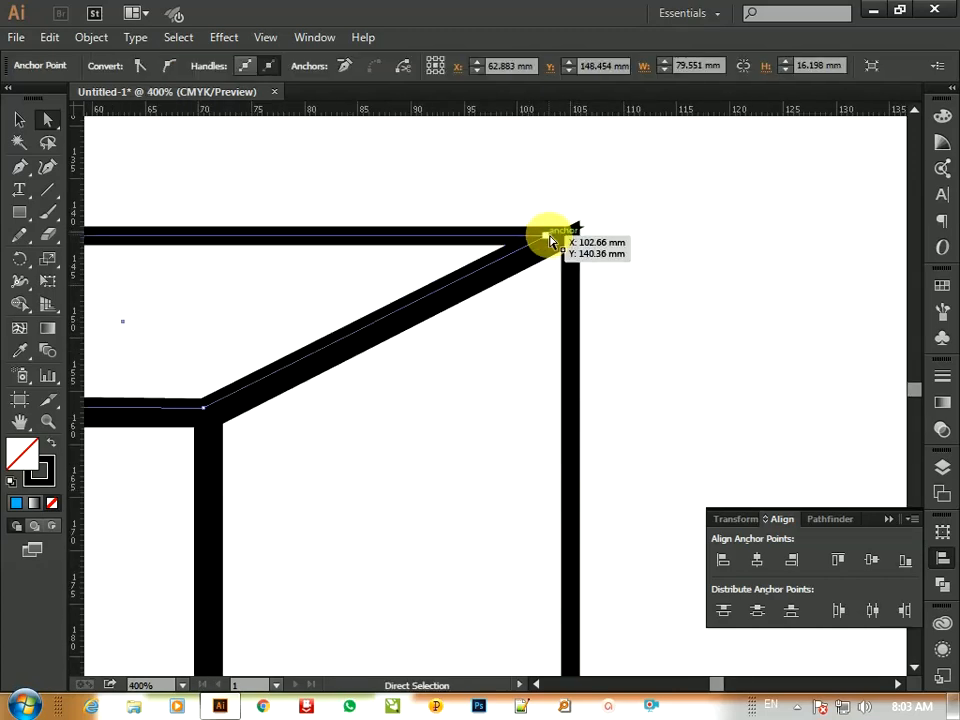
pyautogui.moveTo(548, 236); pyautogui.dragTo(549, 231)
pyautogui.scroll(-2, 585, 355)
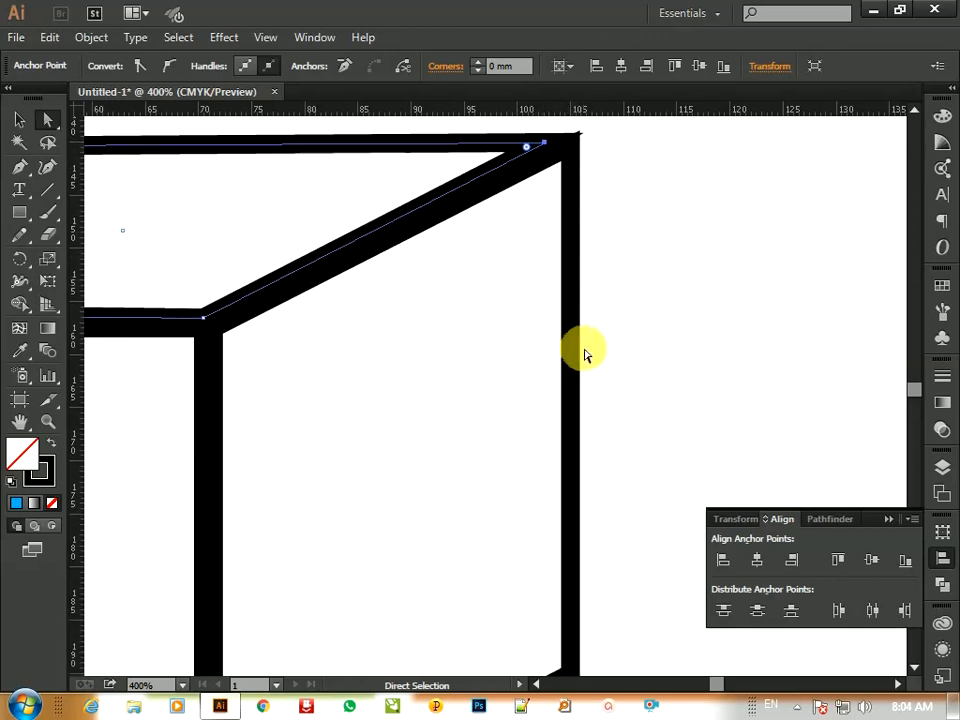
pyautogui.hotkey('ctrl', '0')
pyautogui.click(596, 366)
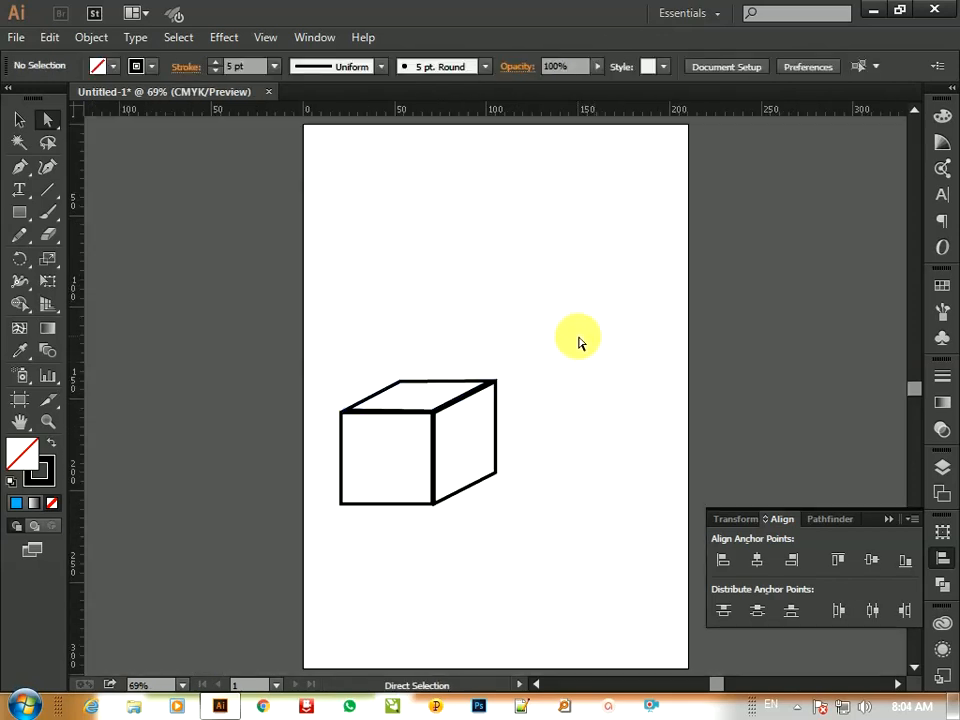
# Select all three faces of the cube and set their stroke weight to 3 pt.
pyautogui.moveTo(553, 317); pyautogui.dragTo(272, 579)
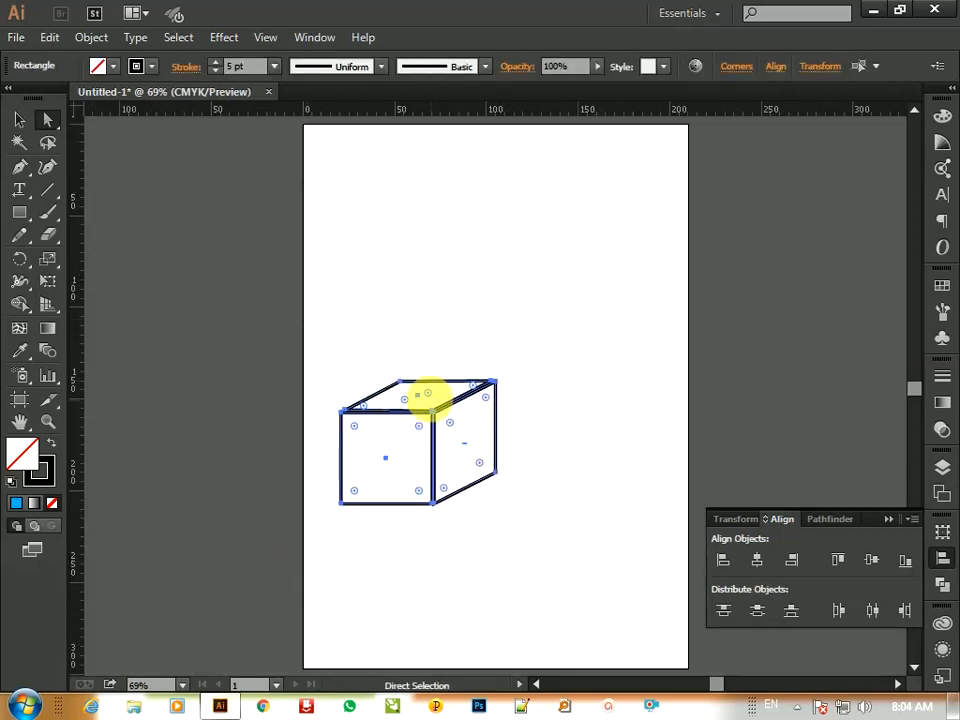
pyautogui.click(274, 66)
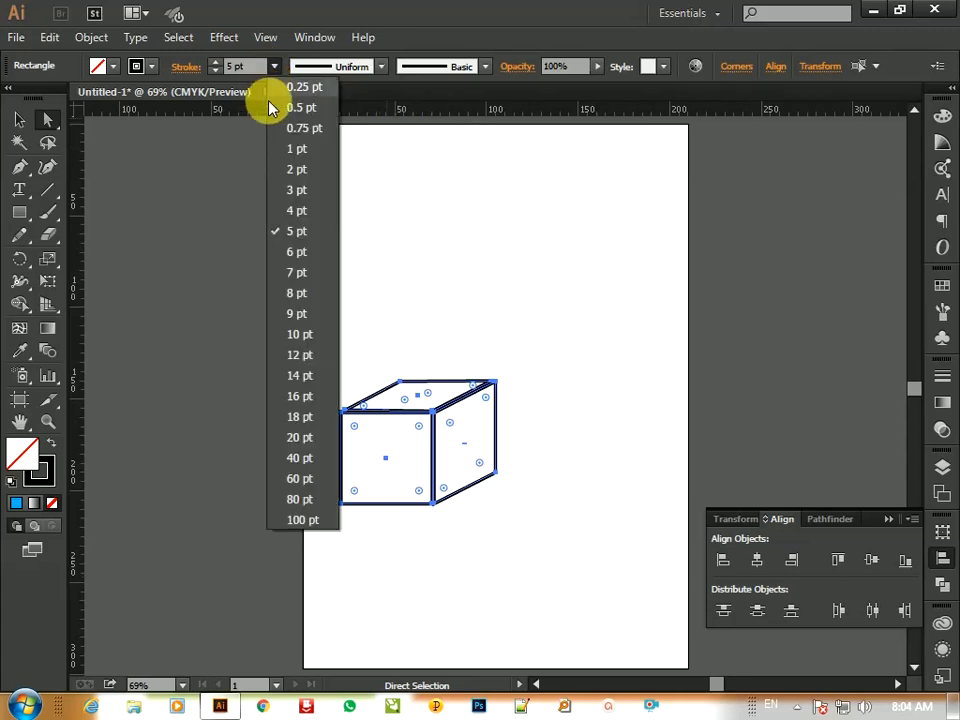
pyautogui.click(298, 189)
pyautogui.click(506, 349)
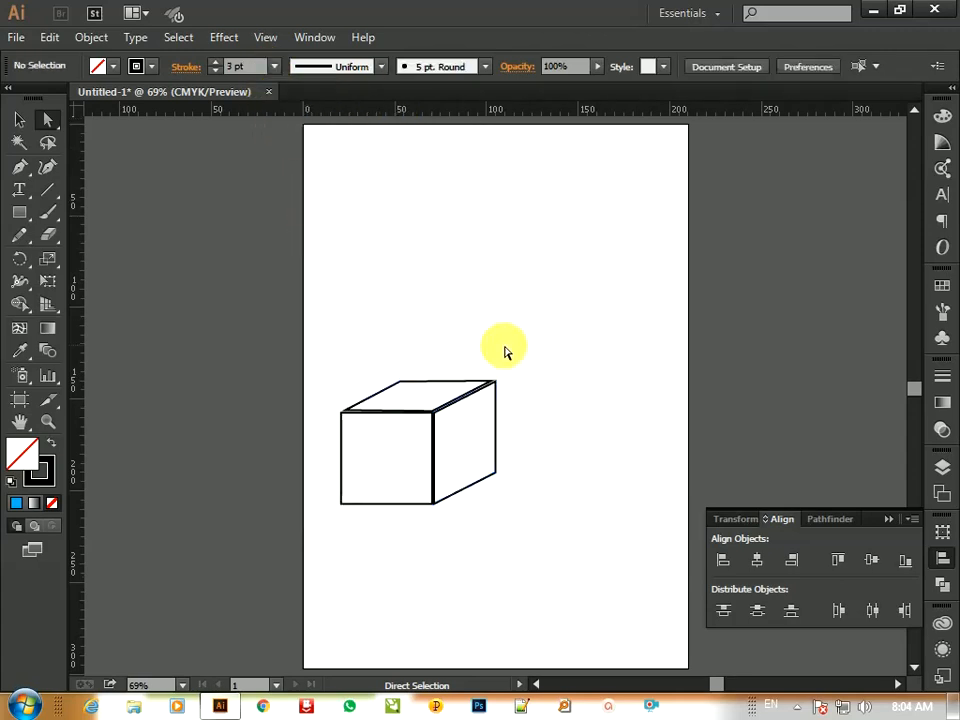
# Move the front face's top-left anchor onto the front-left corner of the top face, and deselect the shape.
pyautogui.keyDown('ctrl'); pyautogui.click(447, 394); pyautogui.keyUp('ctrl')
pyautogui.keyDown('ctrl'); pyautogui.click(376, 456); pyautogui.keyUp('ctrl')
pyautogui.keyDown('ctrl'); pyautogui.click(380, 446); pyautogui.keyUp('ctrl')
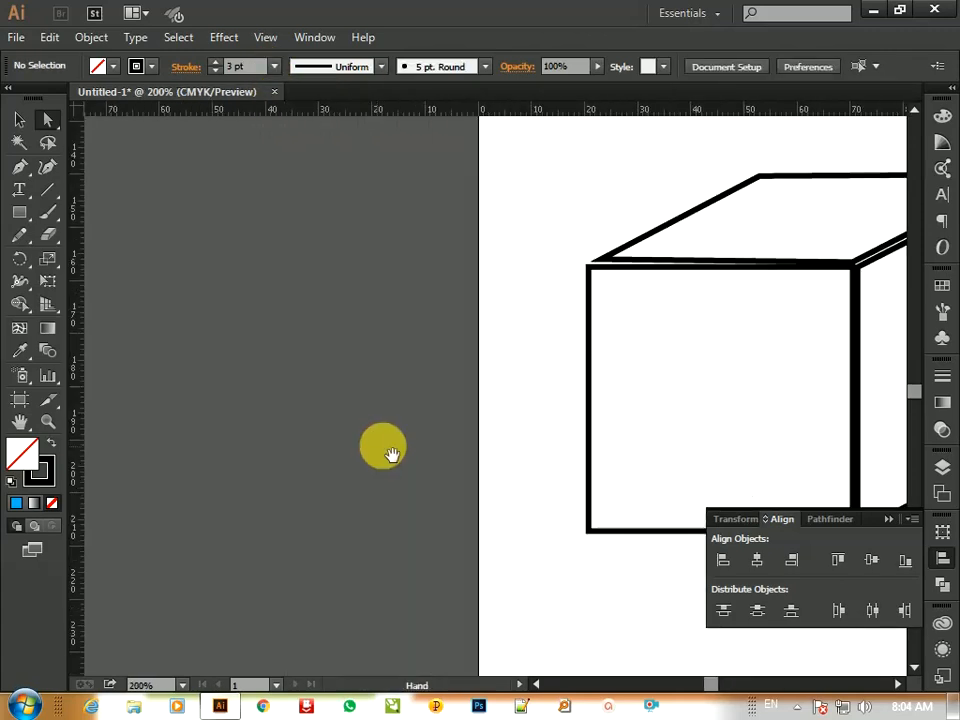
pyautogui.click(594, 264)
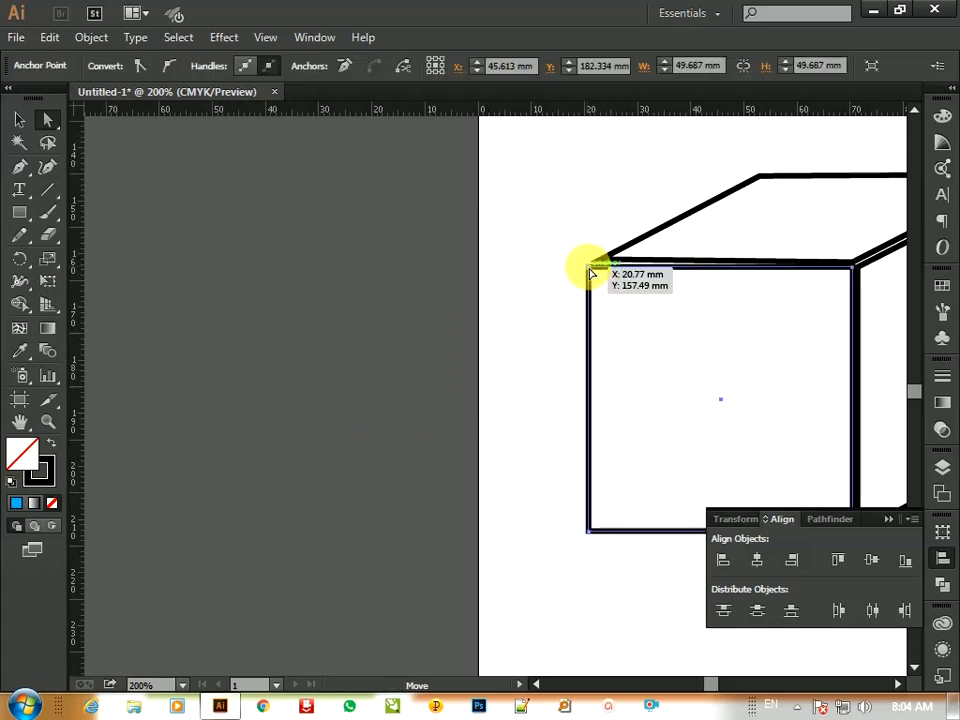
pyautogui.moveTo(595, 271); pyautogui.dragTo(595, 267)
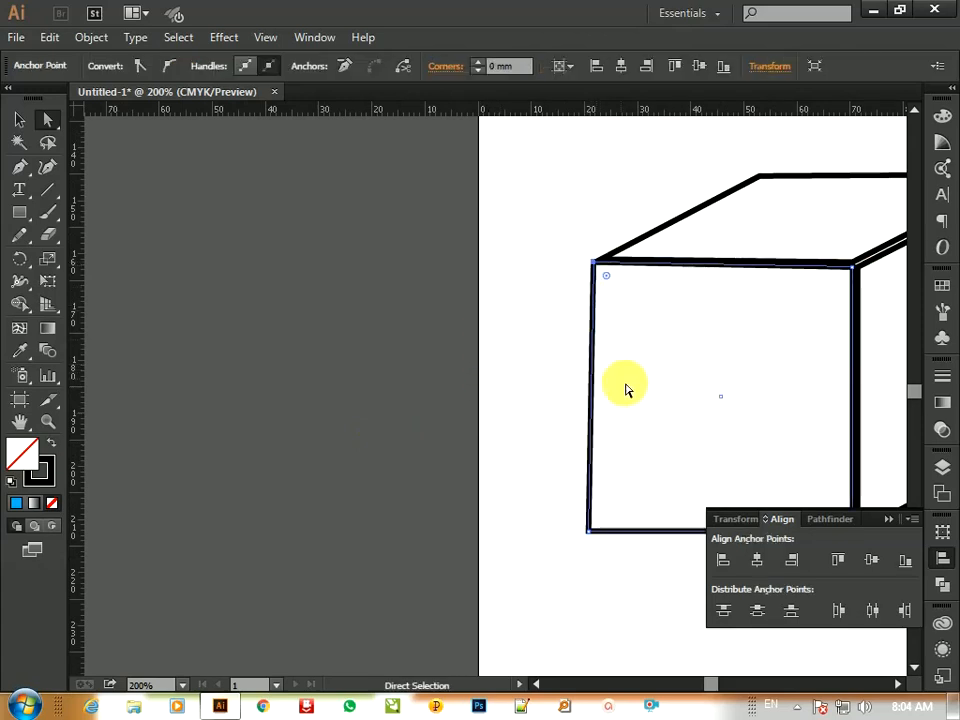
pyautogui.click(425, 358)
pyautogui.moveTo(512, 566); pyautogui.dragTo(275, 581)
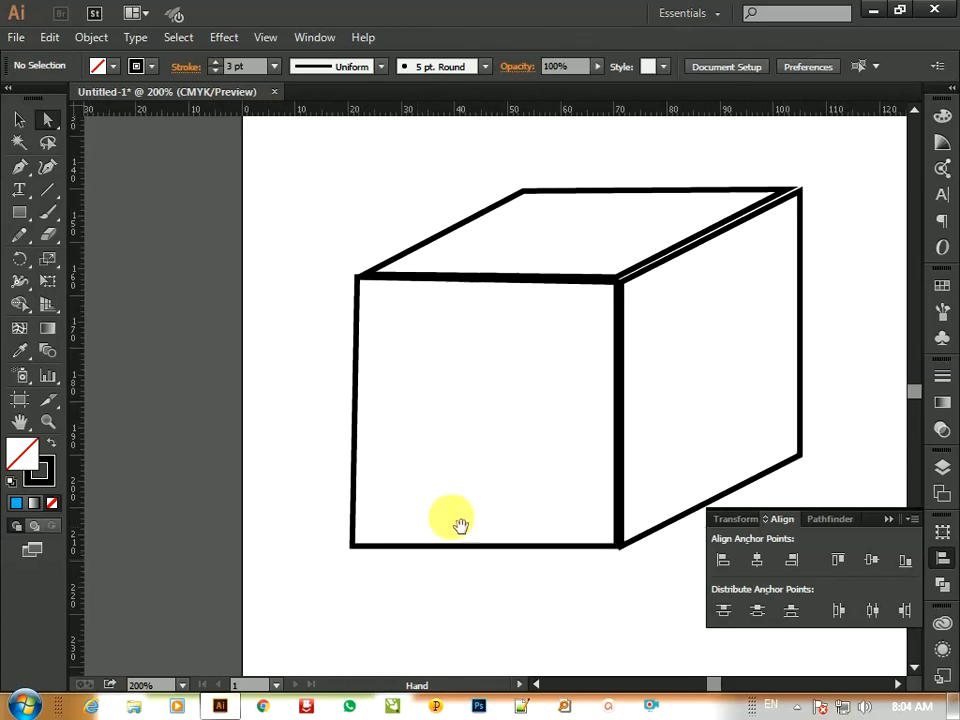
# Move the side face's top-right anchor slightly left onto the top face's back-right corner, and deselect the shape.
pyautogui.moveTo(546, 504); pyautogui.dragTo(390, 579)
pyautogui.moveTo(641, 265); pyautogui.dragTo(638, 265)
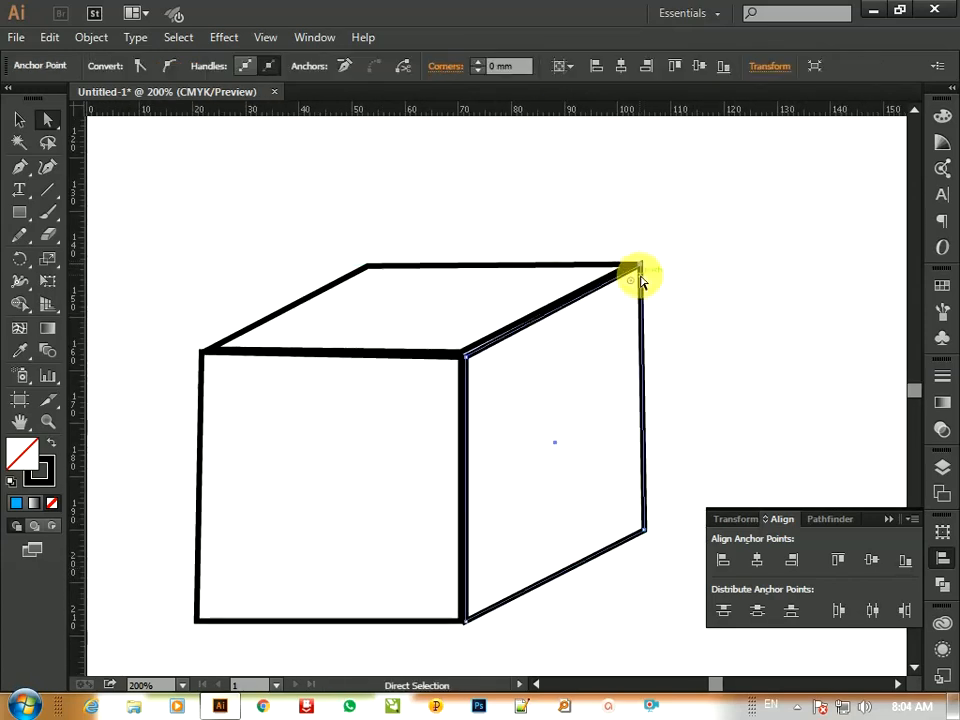
pyautogui.click(669, 270)
# Move the side face's top-left anchor onto the top face's front-right corner to close the gap along their shared edge, and deselect.
pyautogui.keyDown('ctrl'); pyautogui.click(670, 271); pyautogui.keyUp('ctrl')
pyautogui.keyDown('ctrl'); pyautogui.click(670, 271); pyautogui.keyUp('ctrl')
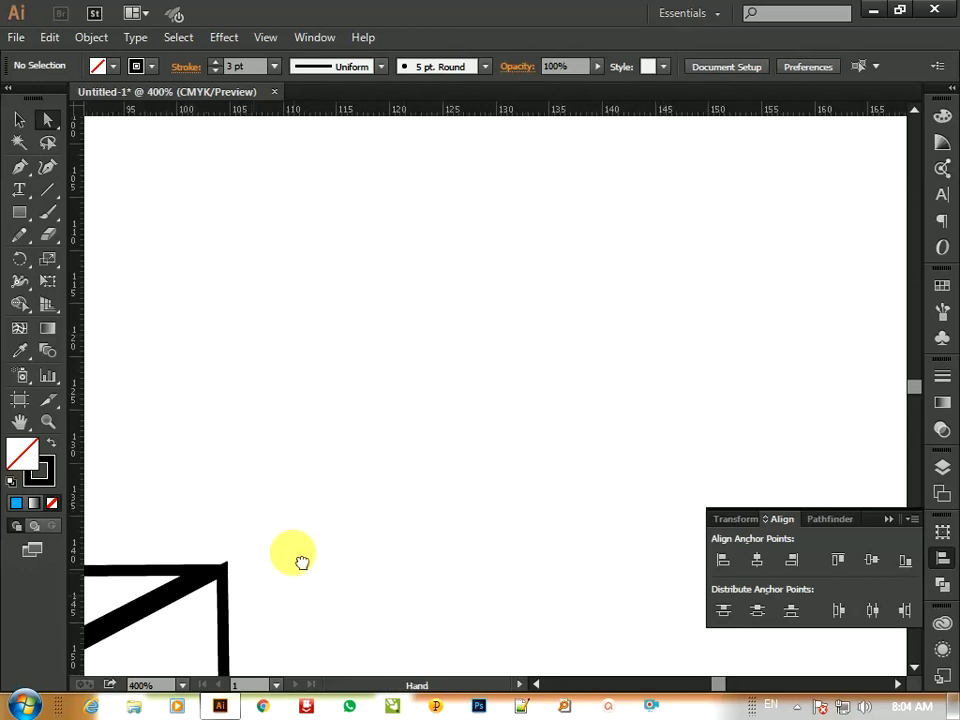
pyautogui.moveTo(252, 600); pyautogui.dragTo(403, 420)
pyautogui.moveTo(291, 508); pyautogui.dragTo(483, 440)
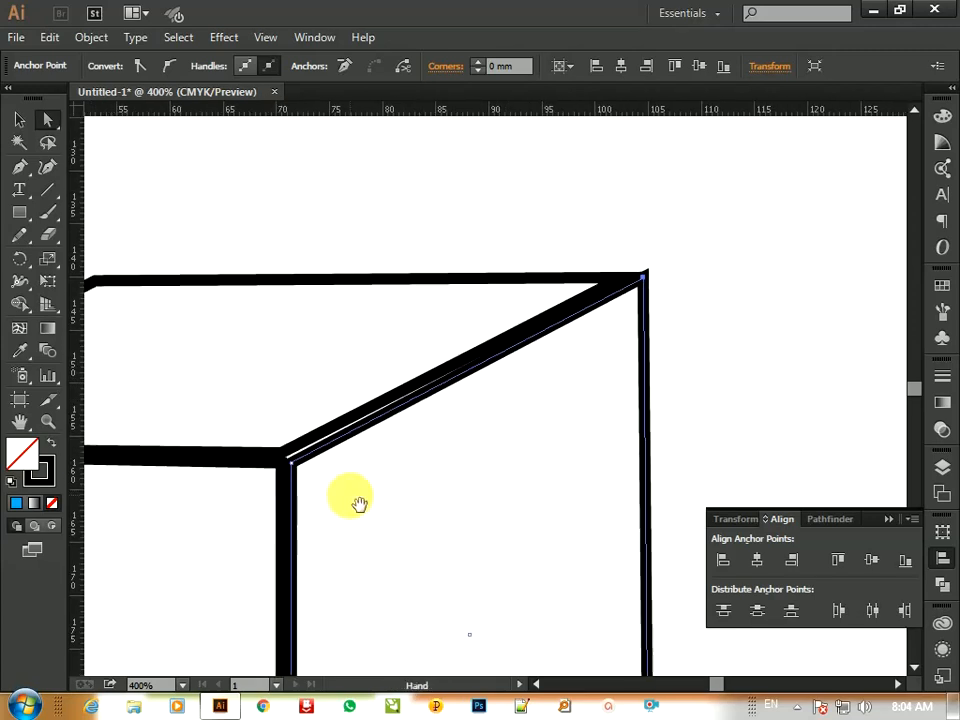
pyautogui.moveTo(290, 461); pyautogui.dragTo(285, 454)
pyautogui.click(729, 407)
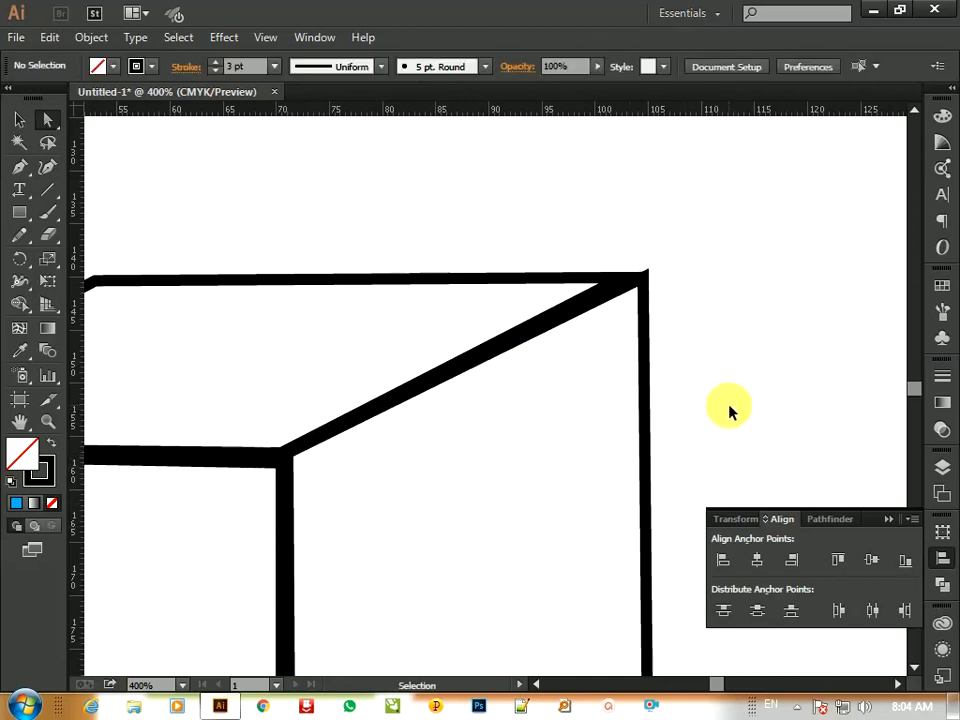
# Select the whole cube with the Selection tool, narrow it horizontally to about 50 mm wide, and deselect it.
pyautogui.hotkey('ctrl', '0')
pyautogui.moveTo(568, 328); pyautogui.dragTo(340, 550)
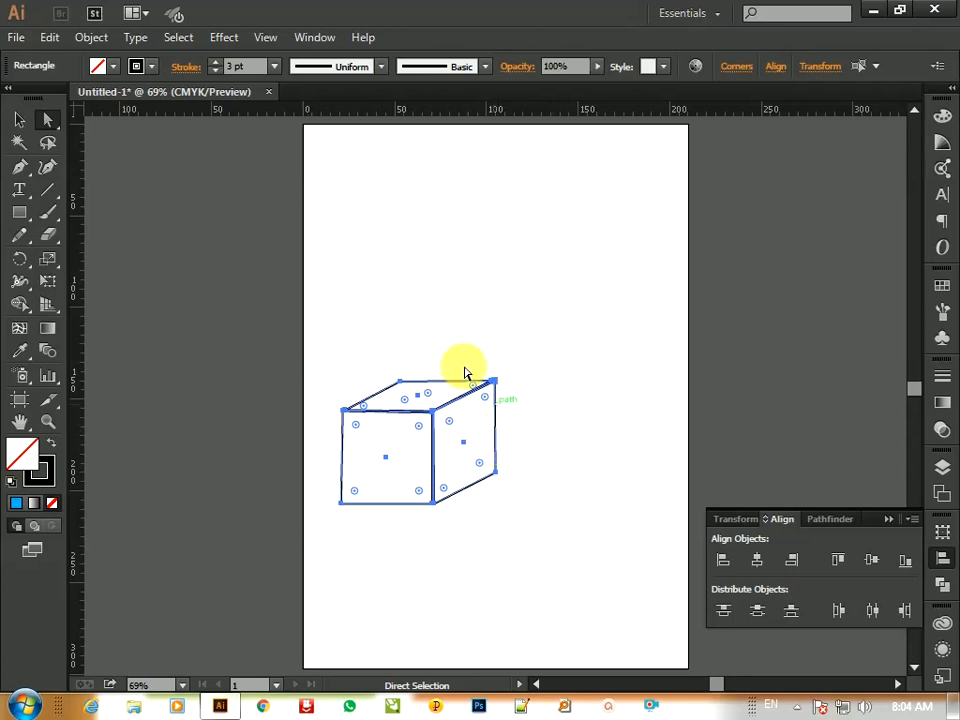
pyautogui.click(19, 119)
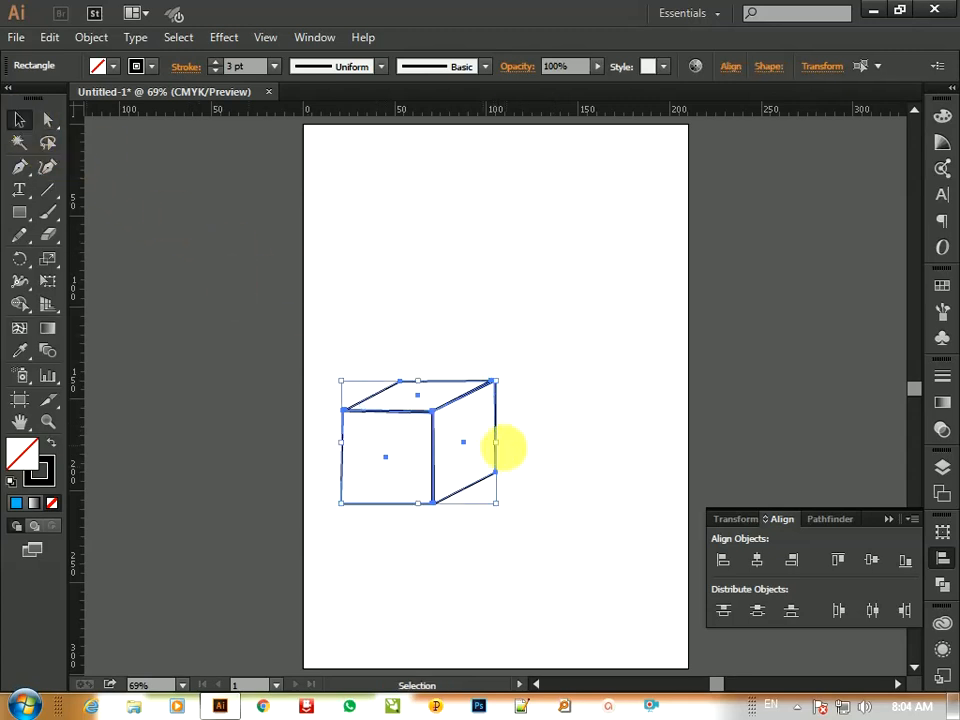
pyautogui.moveTo(497, 444); pyautogui.dragTo(444, 468)
pyautogui.click(434, 553)
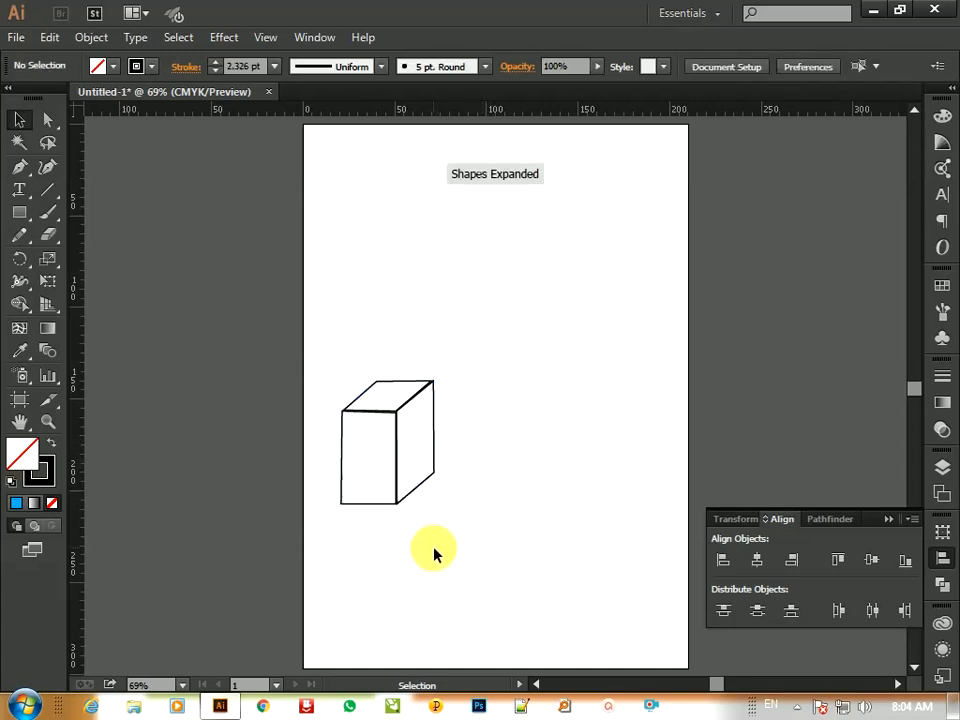
pyautogui.click(358, 501)
pyautogui.click(380, 604)
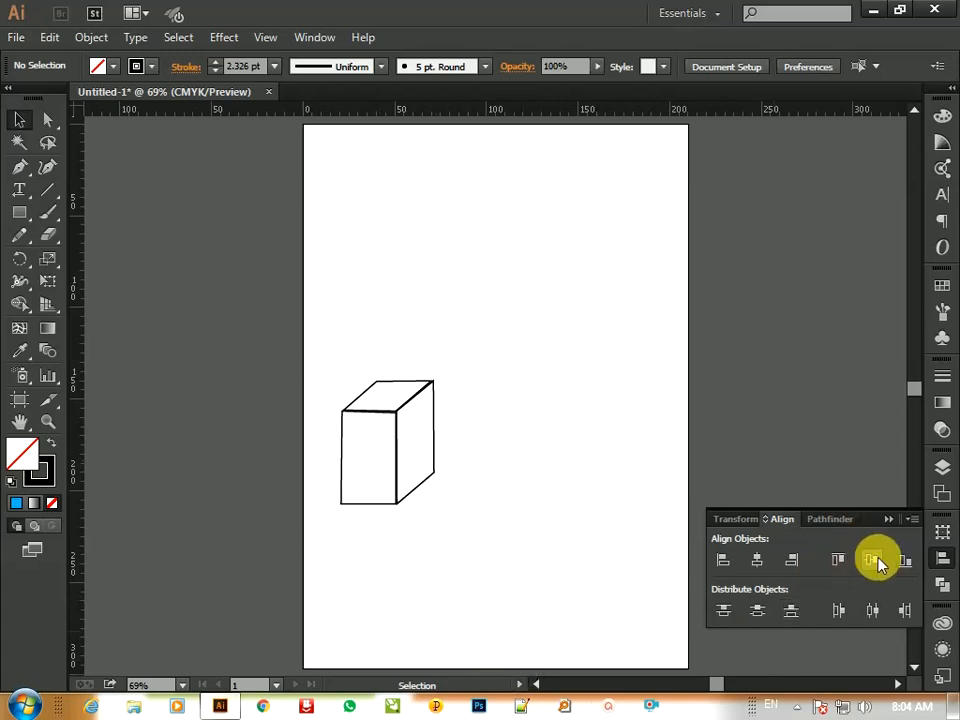
# Collapse the Align panel and draw an upright ellipse about 50 mm wide and 96 mm tall near the artboard's right edge.
pyautogui.click(880, 523)
pyautogui.click(885, 520)
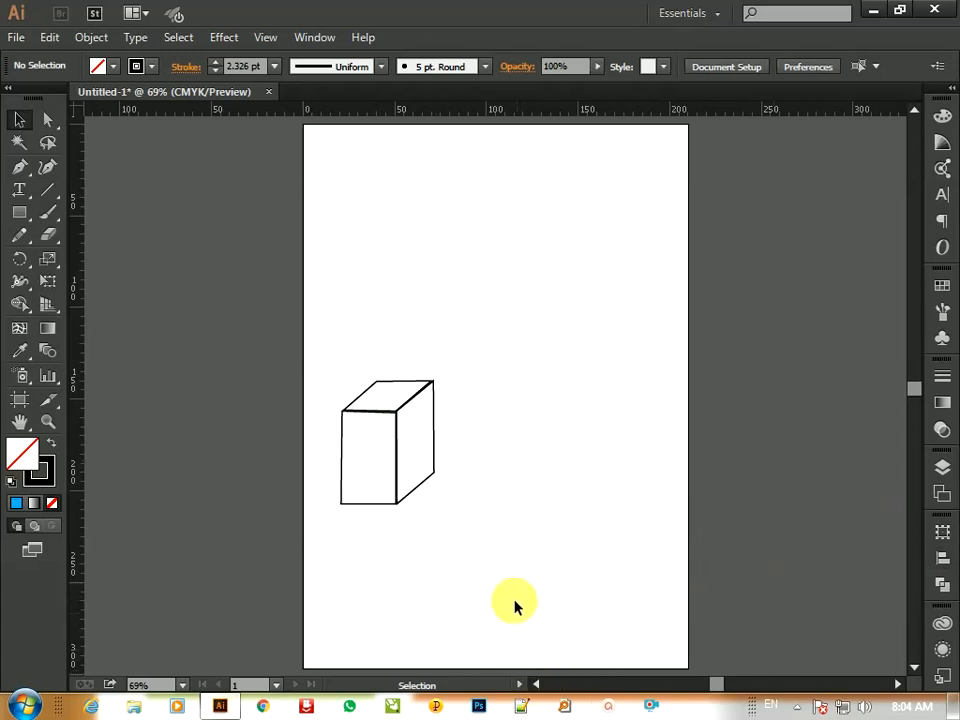
pyautogui.press('l')
pyautogui.moveTo(570, 442); pyautogui.dragTo(662, 266)
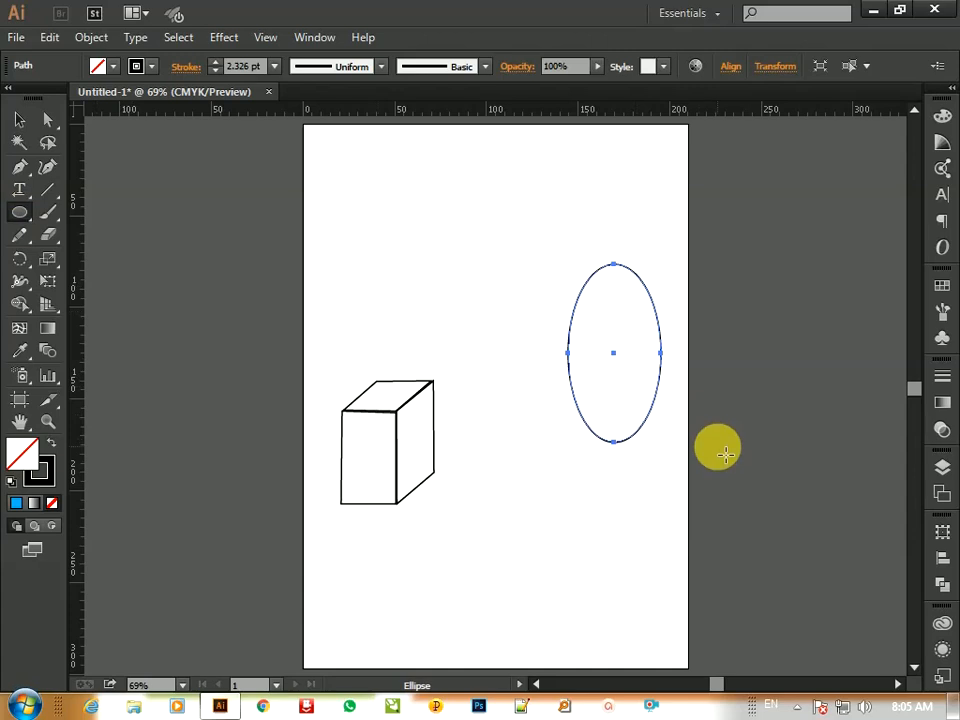
# Move the ellipse's left and right anchors together about 11 mm down with Direct Selection to form an egg shape, and deselect.
pyautogui.click(49, 145)
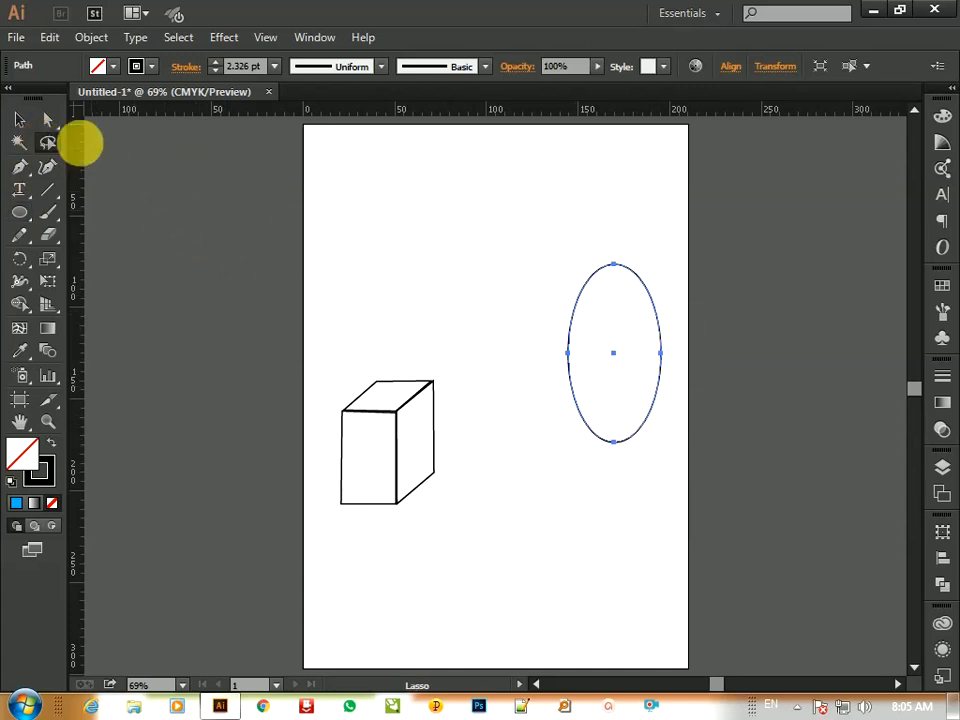
pyautogui.click(48, 120)
pyautogui.moveTo(705, 335); pyautogui.dragTo(533, 377)
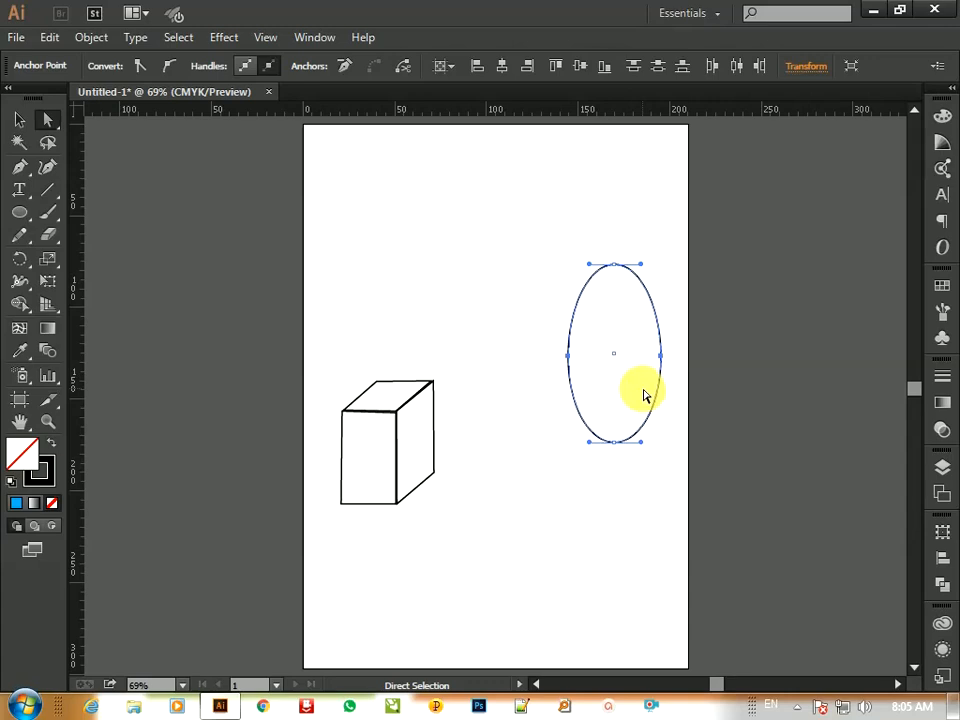
pyautogui.hotkey('shift', 'Down')
pyautogui.hotkey('shift', 'Down')
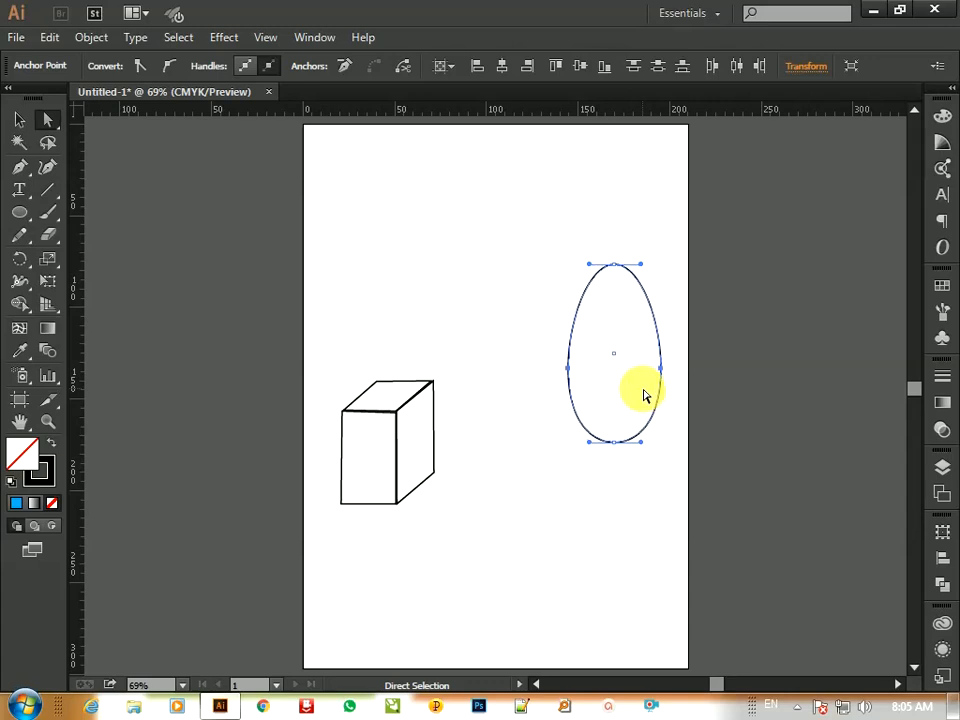
pyautogui.hotkey('shift', 'Down')
pyautogui.click(636, 515)
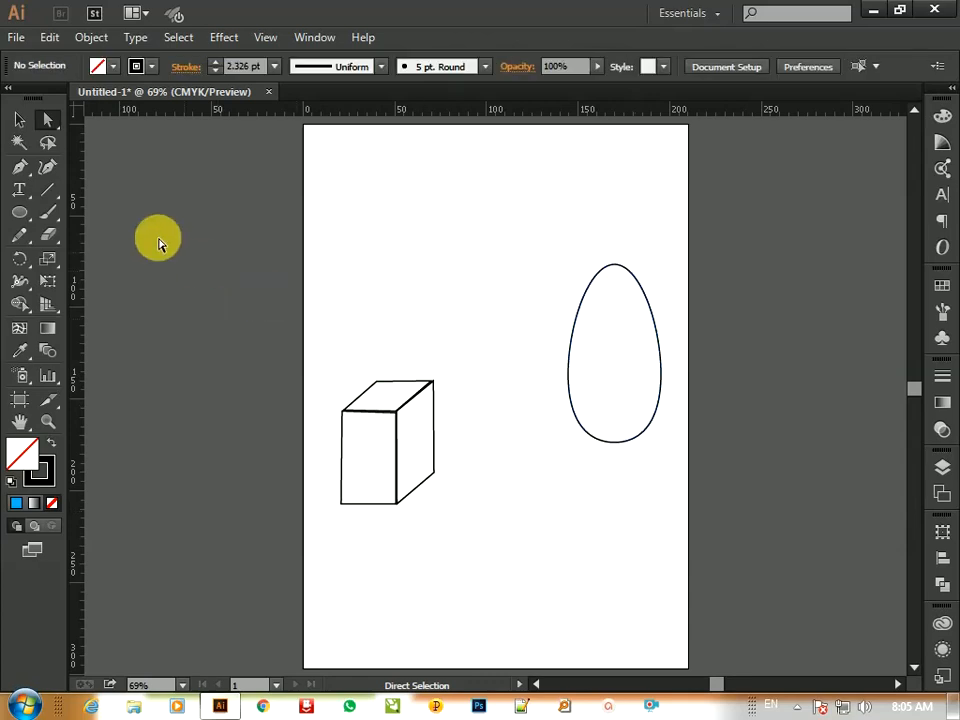
# Move the whole egg about 73 mm left and 46 mm up, above the cube, with the Selection tool, and deselect it.
pyautogui.moveTo(698, 396); pyautogui.dragTo(735, 461)
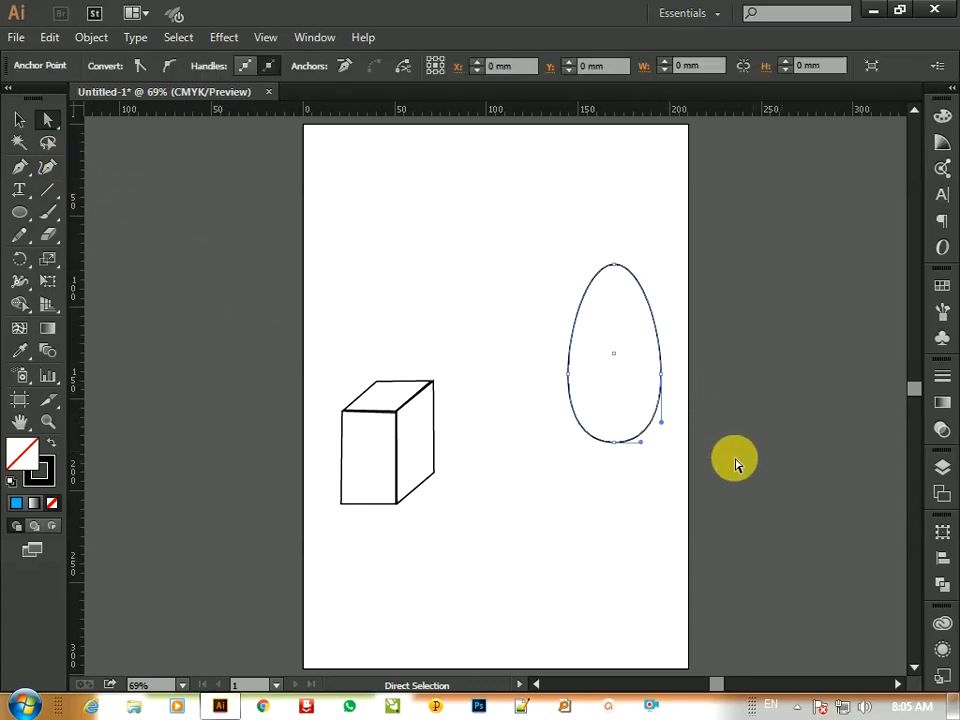
pyautogui.click(19, 119)
pyautogui.click(626, 366)
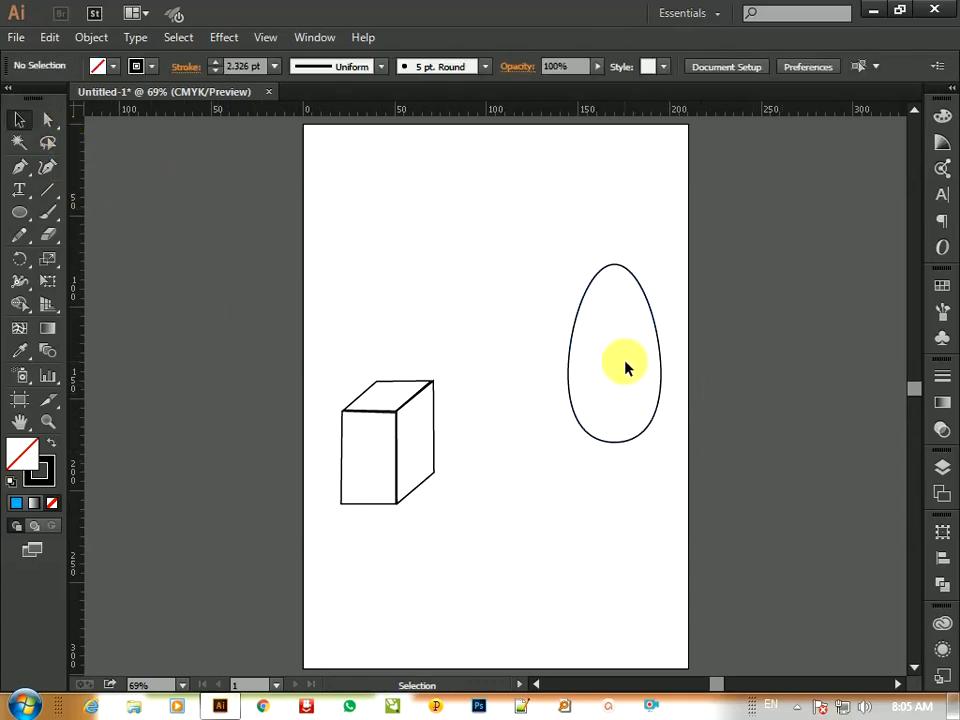
pyautogui.moveTo(590, 283); pyautogui.dragTo(446, 200)
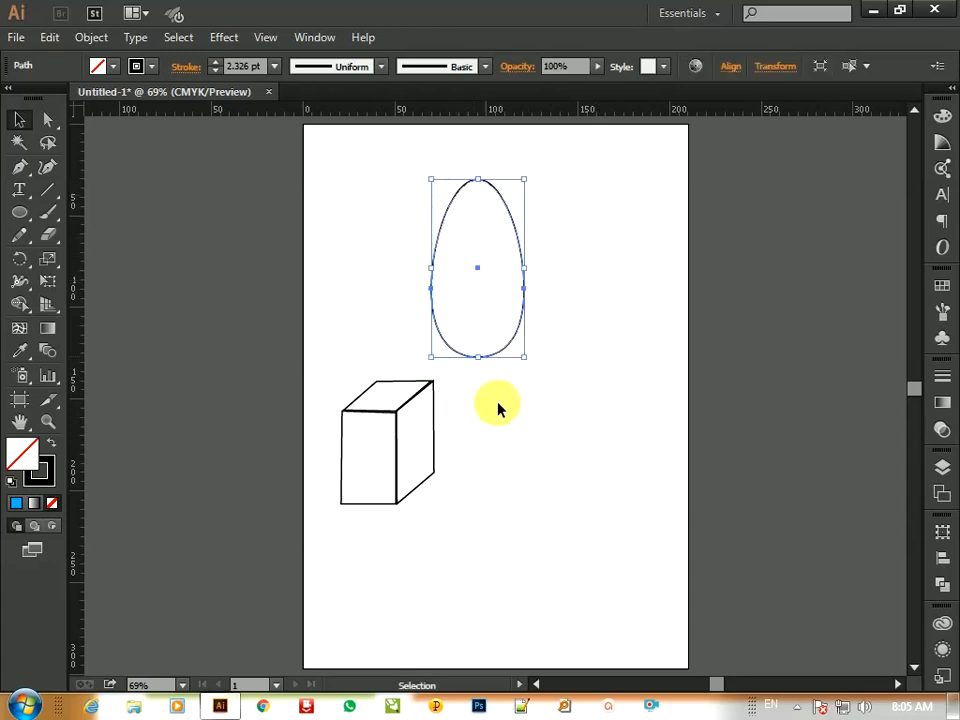
pyautogui.click(545, 541)
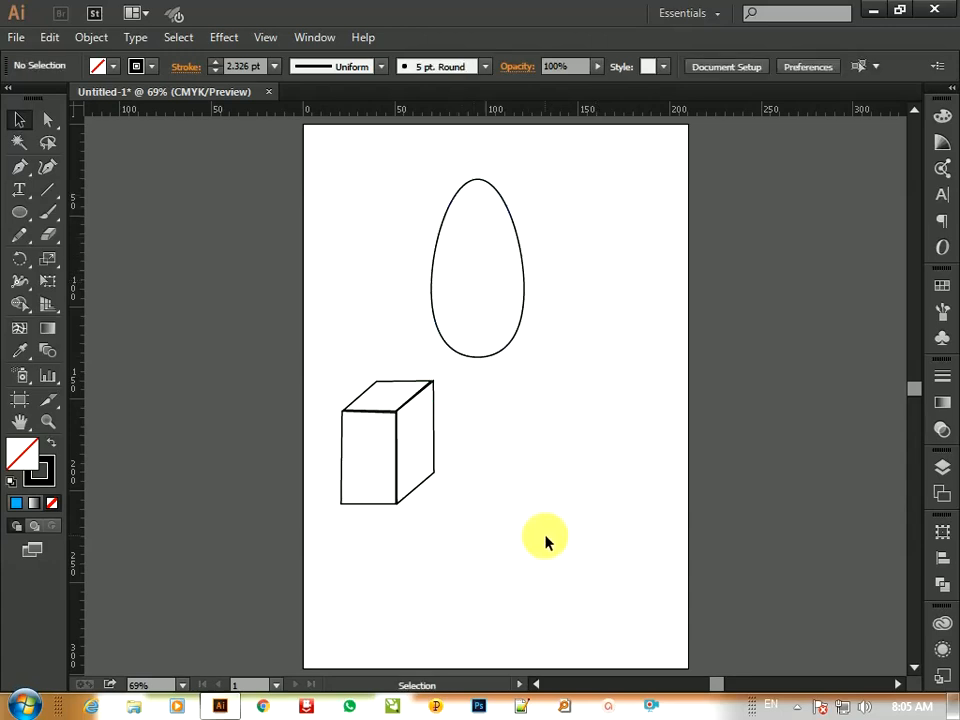